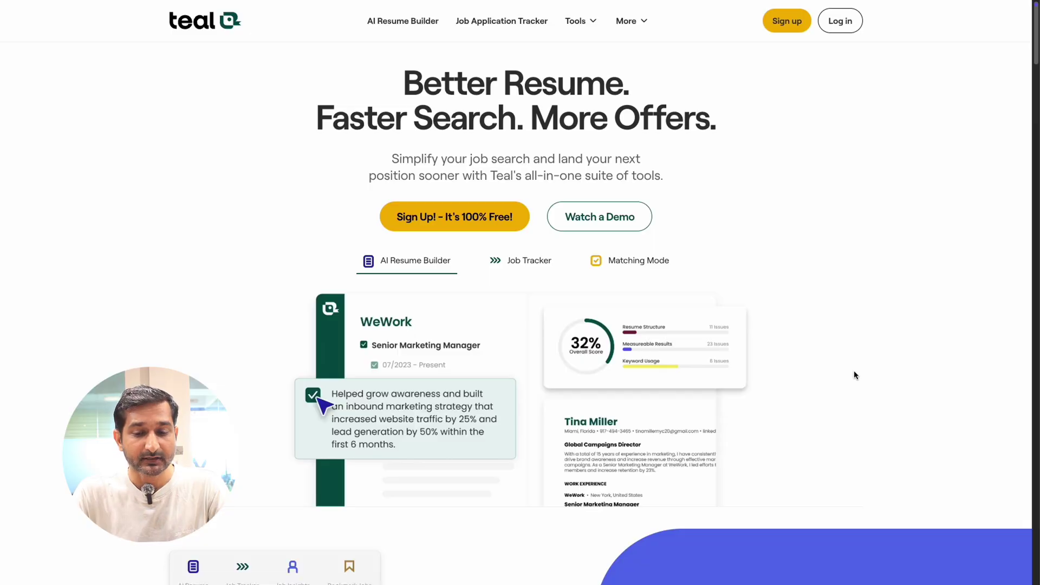
# Step: Open the Resume Builder and choose to start from an existing resume
pyautogui.moveTo(581, 21)
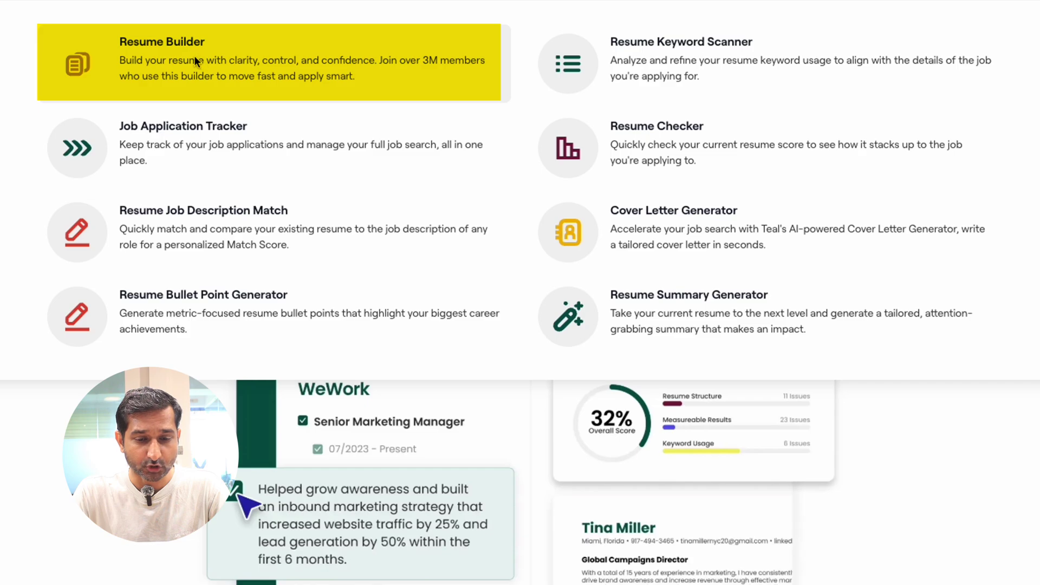
pyautogui.click(194, 56)
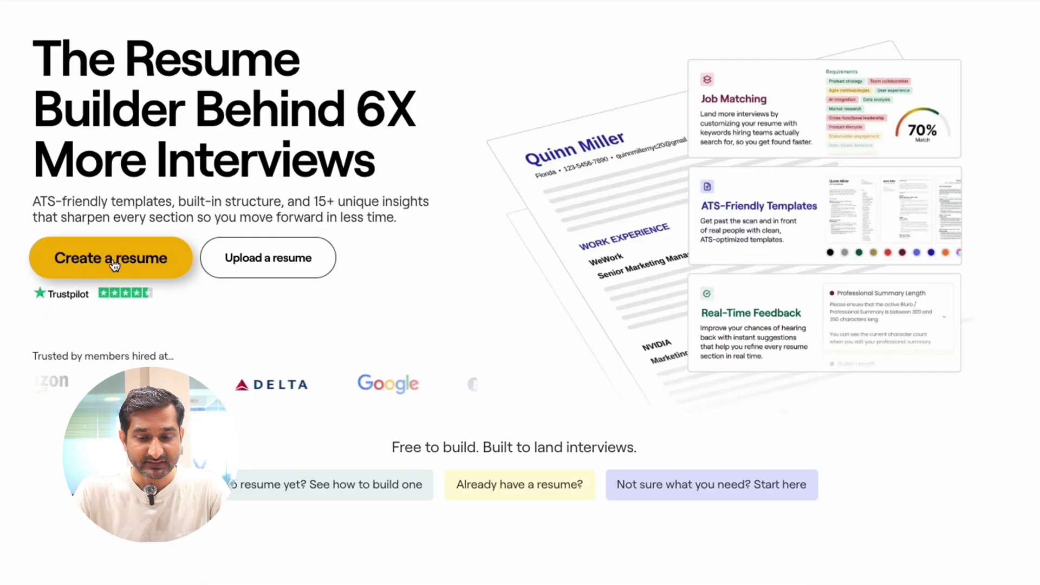
pyautogui.click(265, 254)
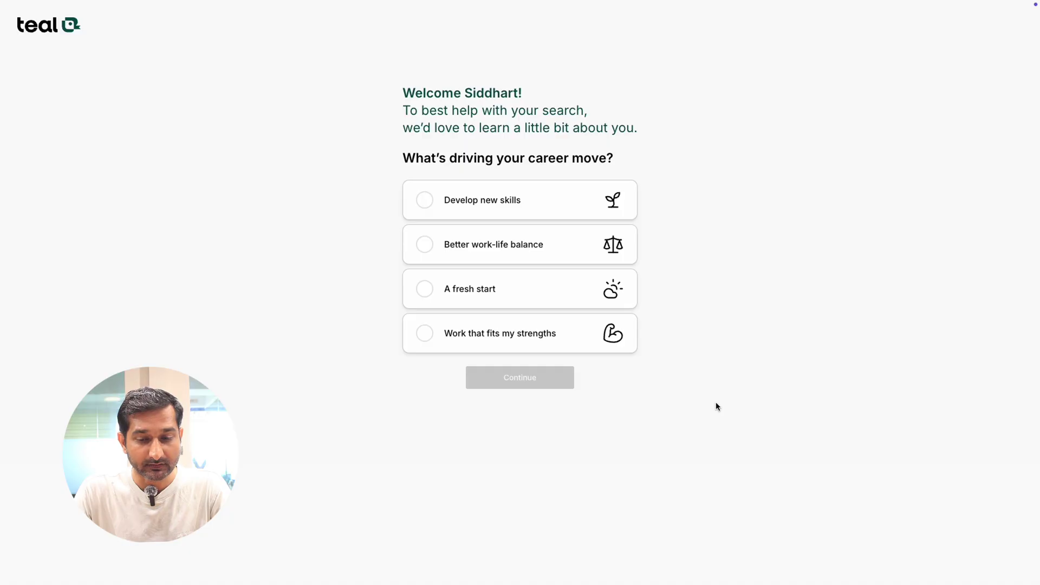
# Step: Answer onboarding: A fresh start, Finding job openings, Whenever I find the right fit, target job Graphic Designer
pyautogui.click(476, 289)
pyautogui.click(520, 378)
pyautogui.click(487, 239)
pyautogui.click(528, 286)
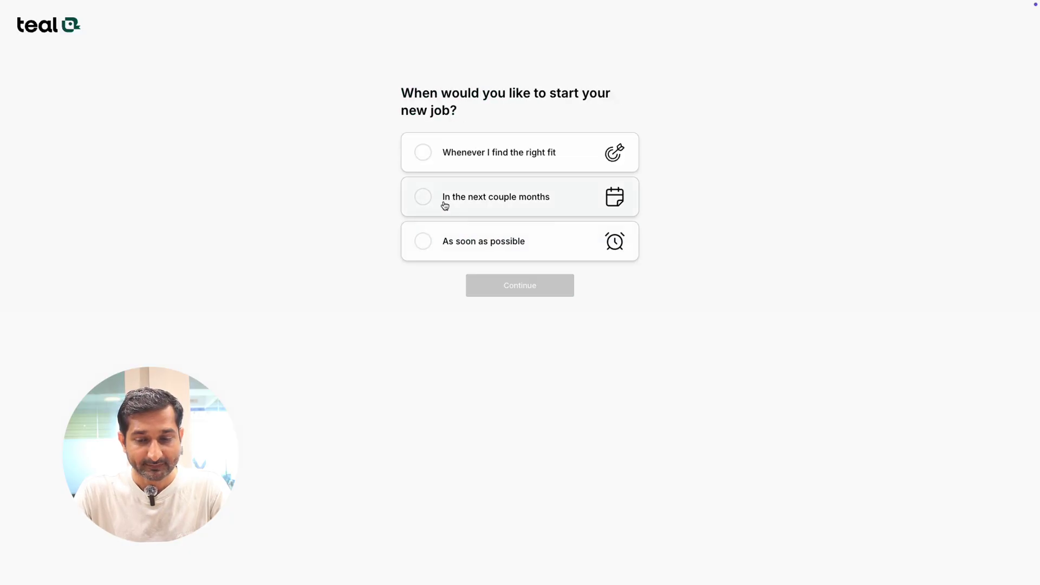
pyautogui.click(460, 152)
pyautogui.click(520, 286)
pyautogui.write('G')
pyautogui.click(457, 172)
pyautogui.click(487, 180)
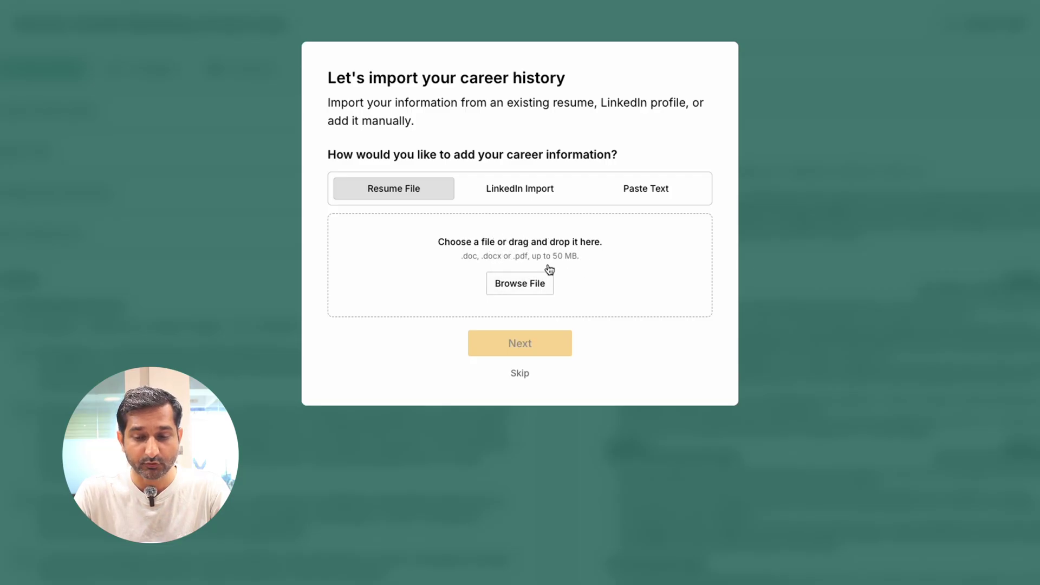
# Step: Switch to LinkedIn Import and autofill the LinkedIn profile URL field
pyautogui.click(505, 193)
pyautogui.click(414, 223)
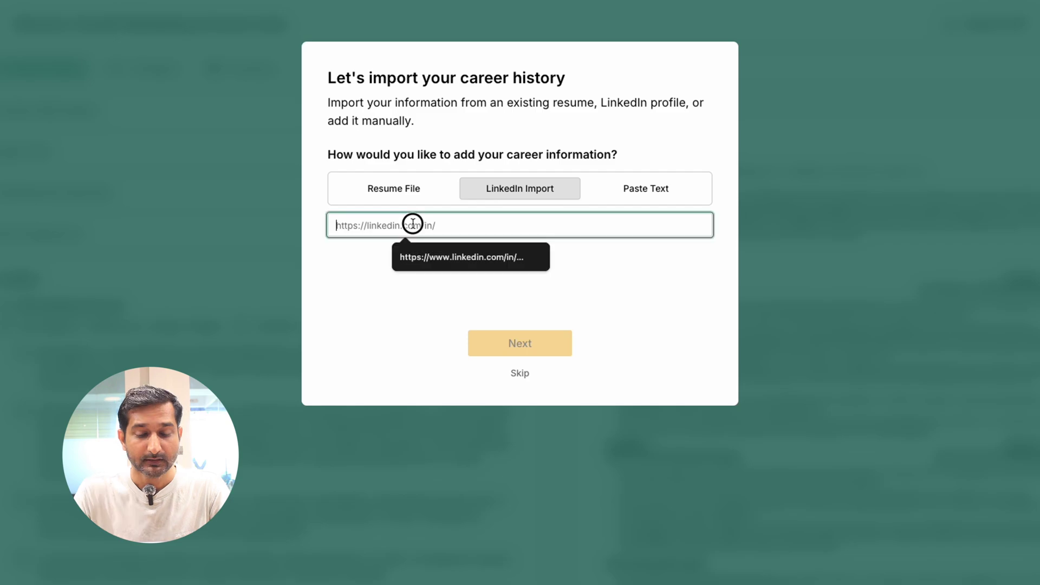
pyautogui.click(467, 263)
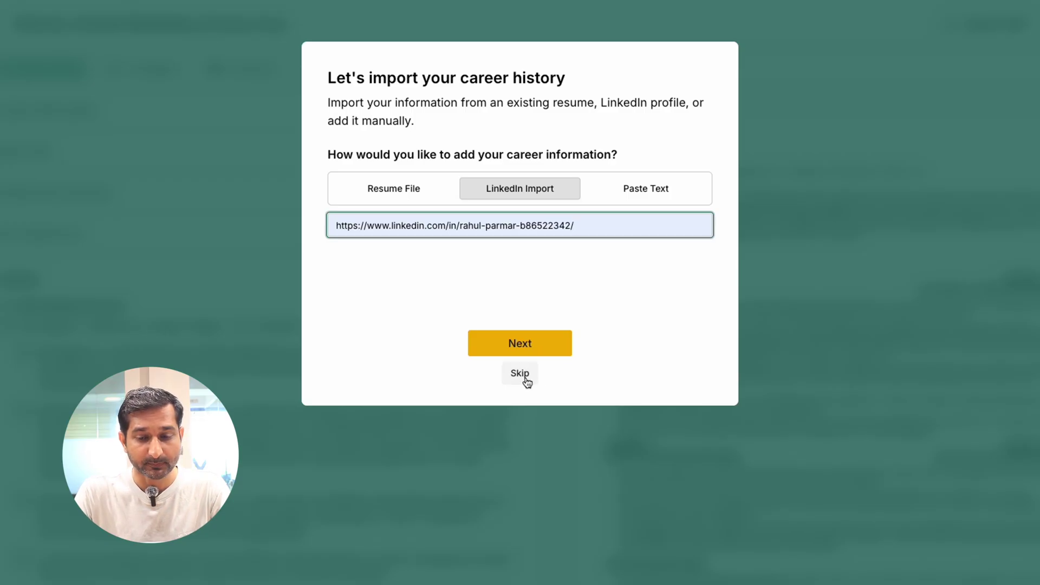
# Step: Import the LinkedIn profile, then browse the Designer, Analyzer, Job Matcher and Cover Letter tabs
pyautogui.click(518, 347)
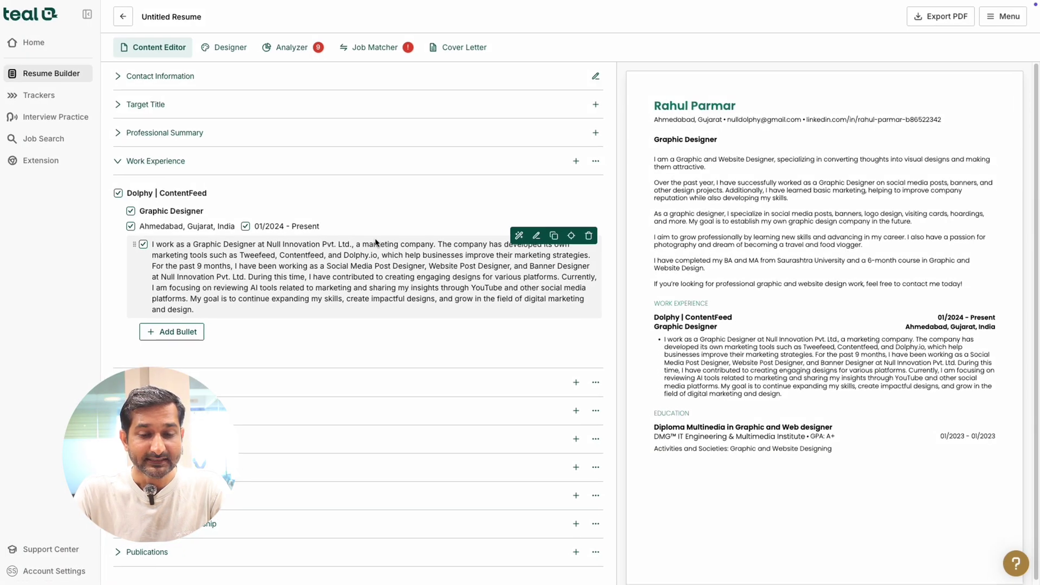
pyautogui.click(27, 180)
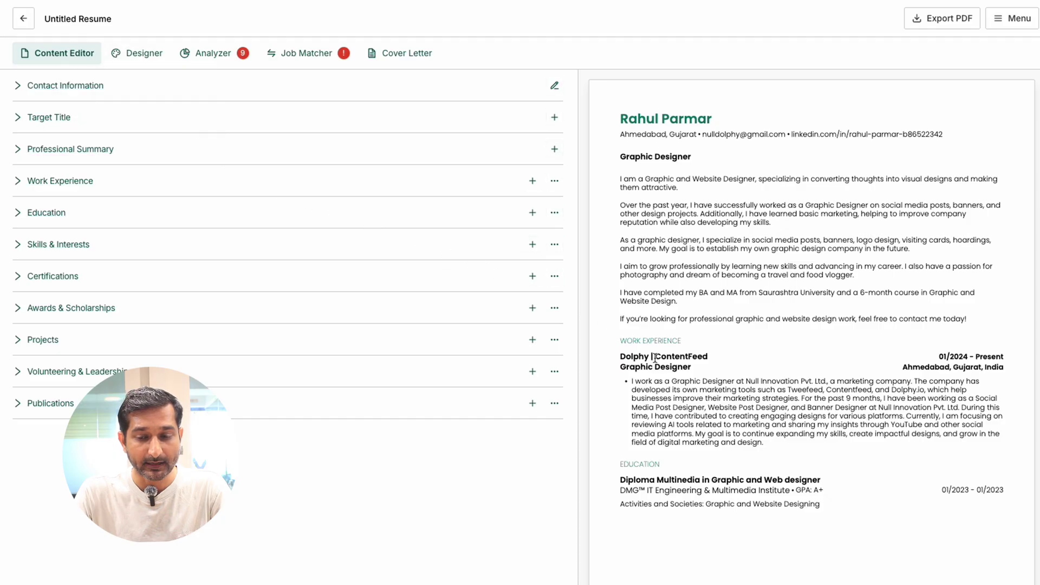
pyautogui.click(133, 53)
pyautogui.click(209, 53)
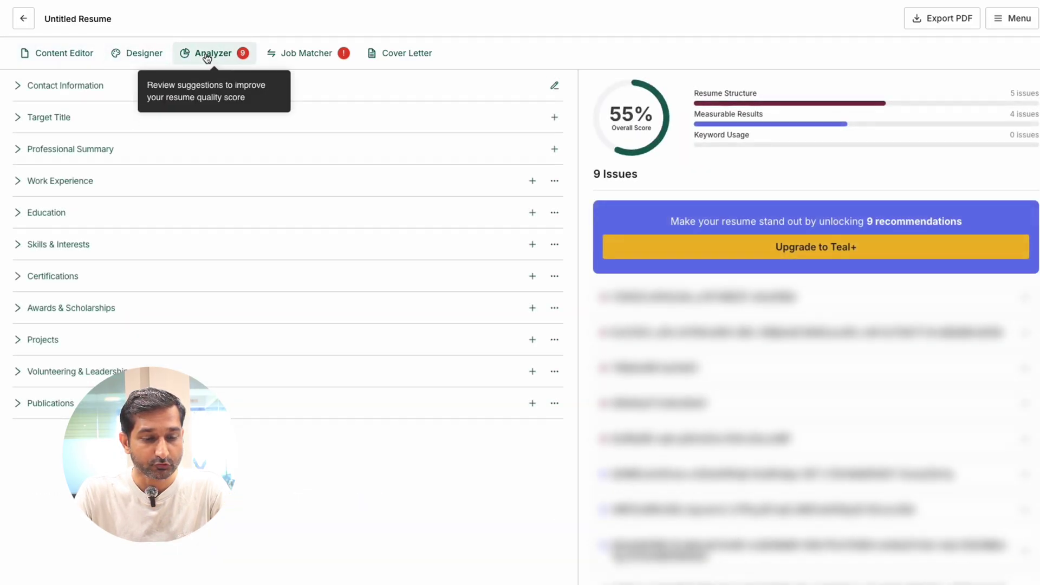
pyautogui.click(298, 60)
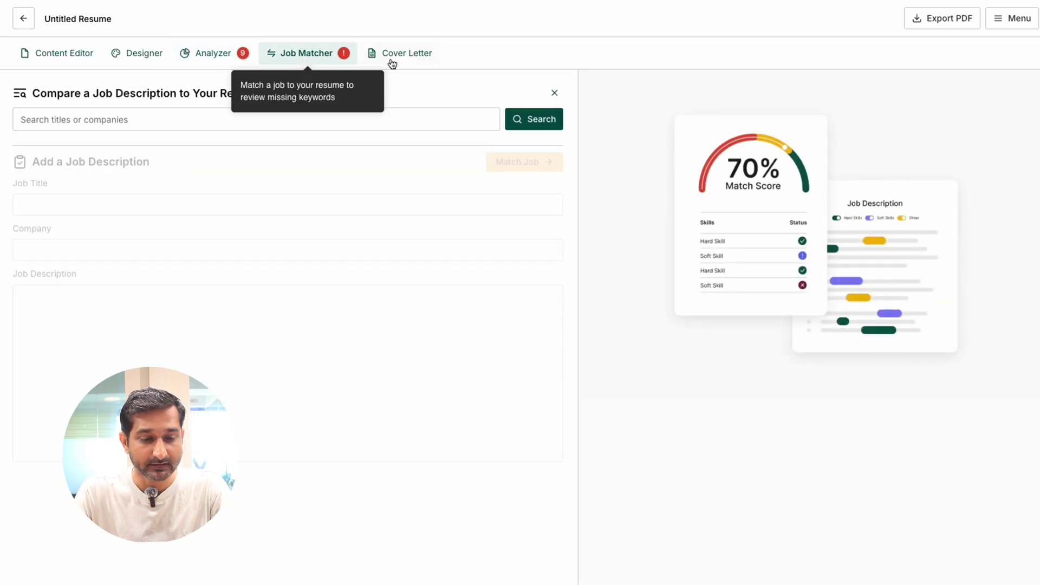
pyautogui.click(411, 61)
pyautogui.click(144, 58)
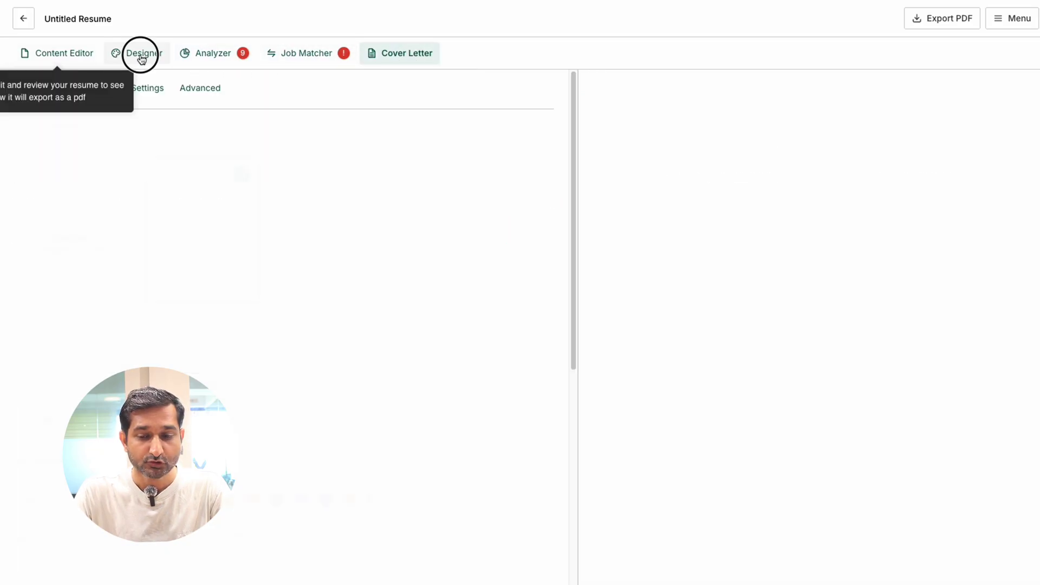
pyautogui.click(407, 53)
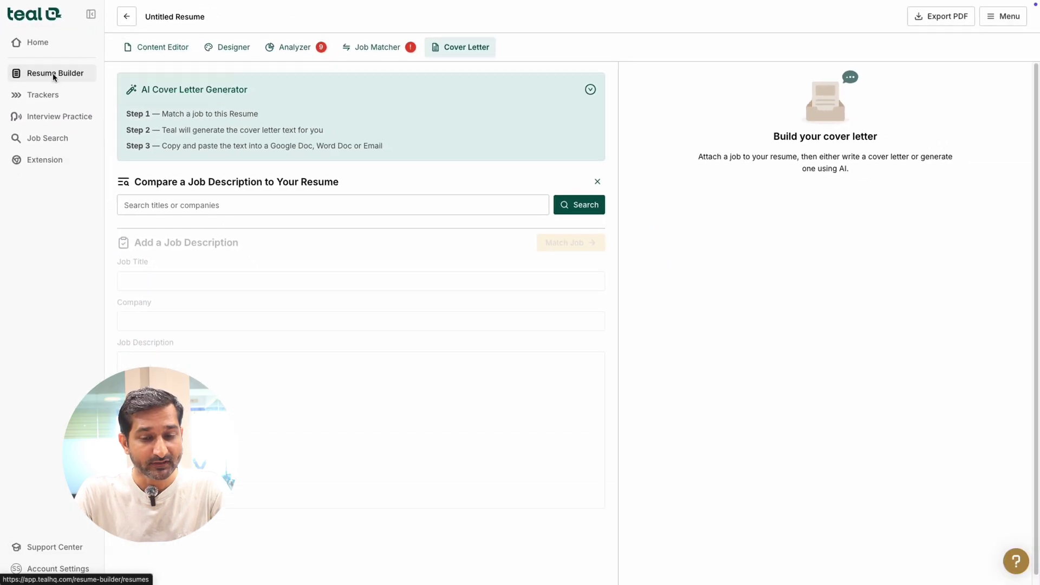
# Step: Return to the saved resumes list and reopen the Untitled Resume
pyautogui.click(54, 77)
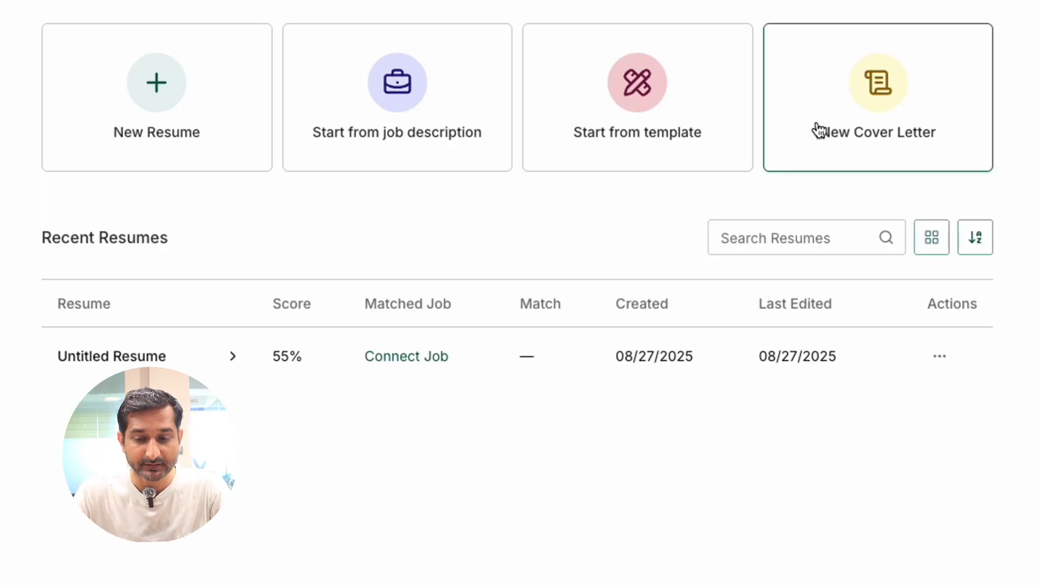
pyautogui.click(181, 129)
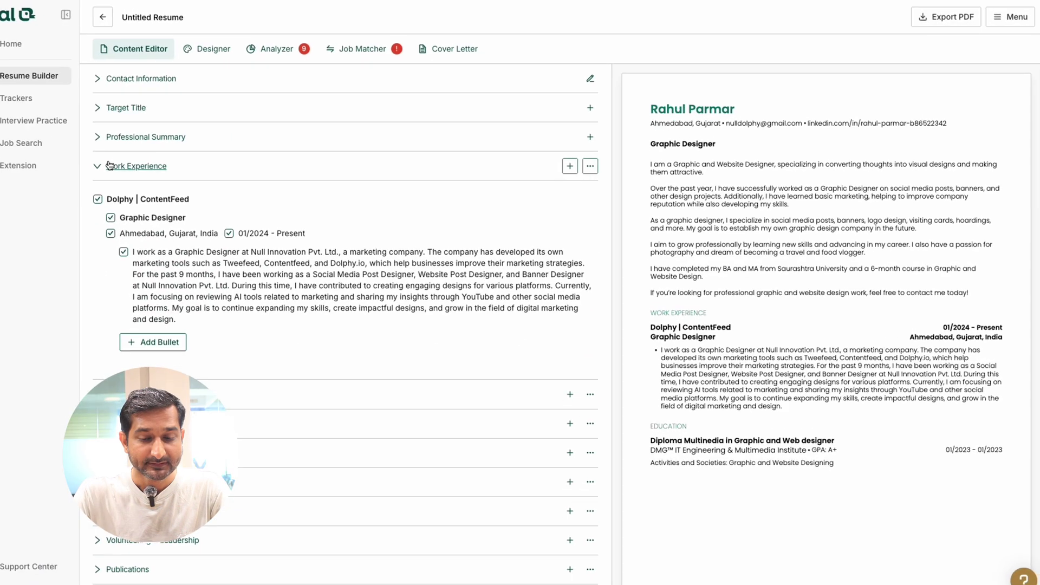
# Step: Collapse Work Experience, expand Contact Information and open its edit form to review the details
pyautogui.click(122, 162)
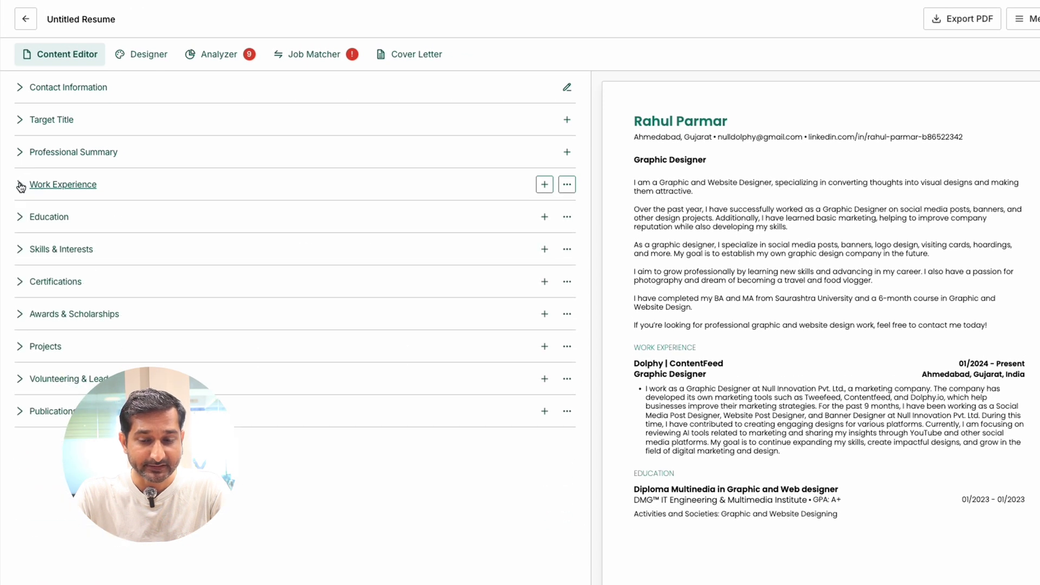
pyautogui.click(38, 88)
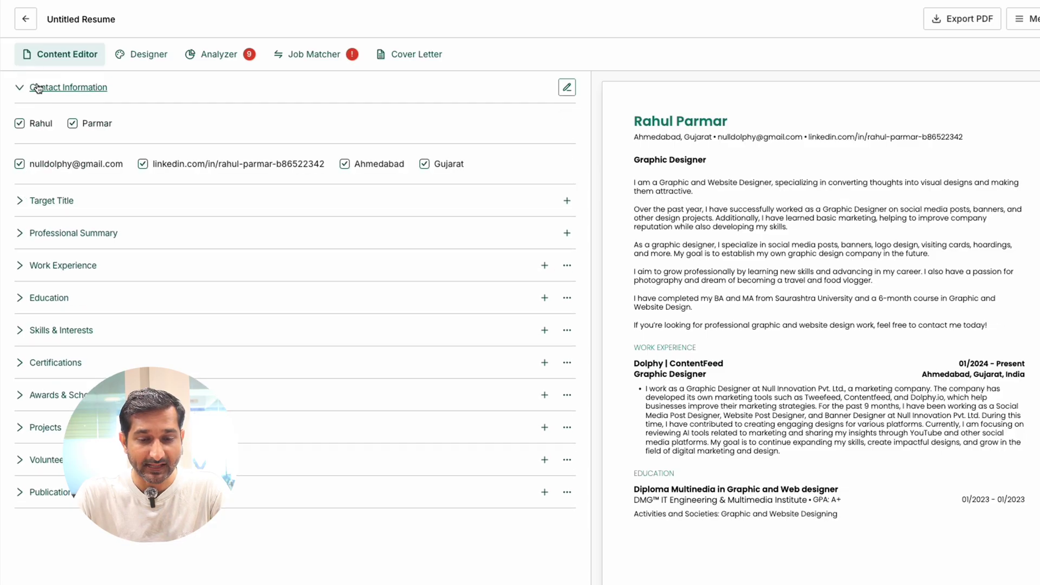
pyautogui.click(567, 87)
pyautogui.click(311, 173)
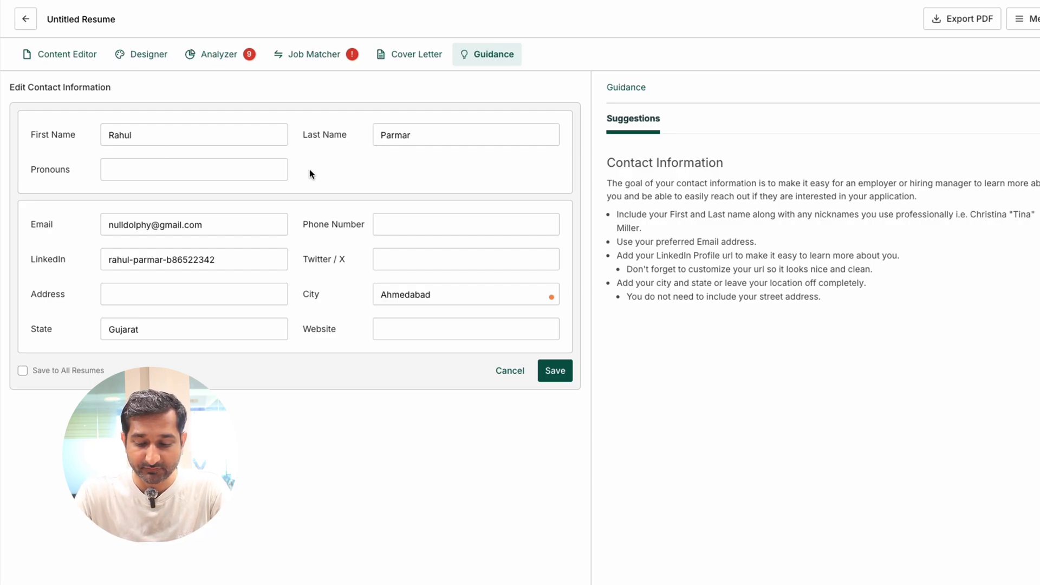
# Step: Cancel the contact form, then try adding a new Target Title and a new Professional Summary
pyautogui.click(60, 54)
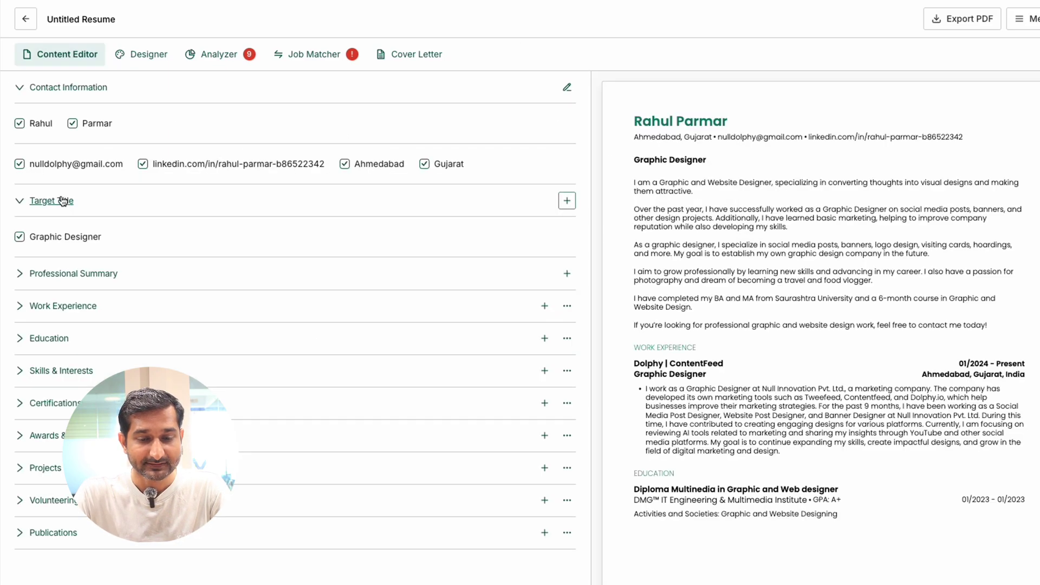
pyautogui.click(18, 87)
pyautogui.click(21, 119)
pyautogui.click(33, 121)
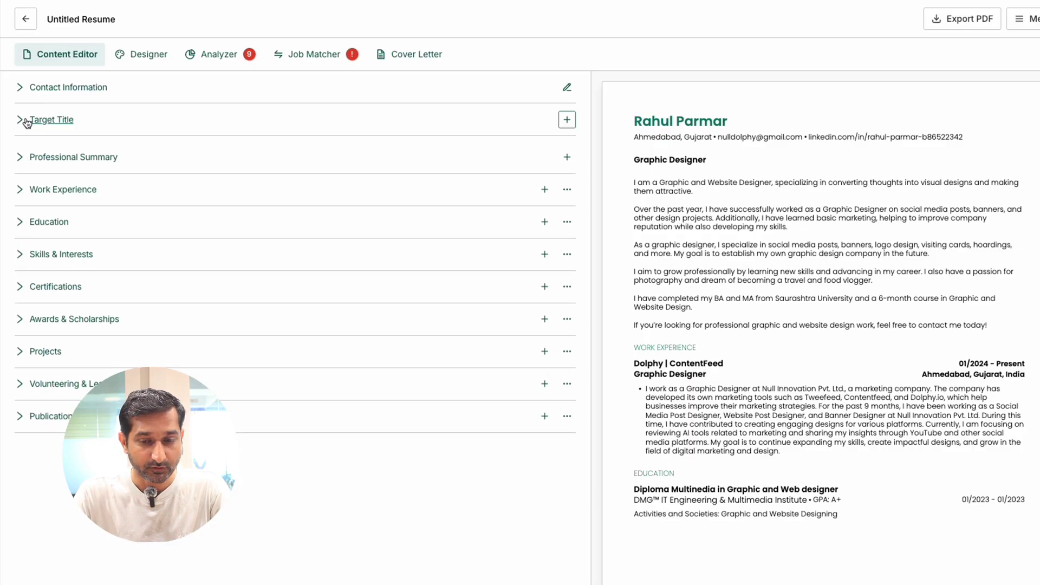
pyautogui.click(561, 121)
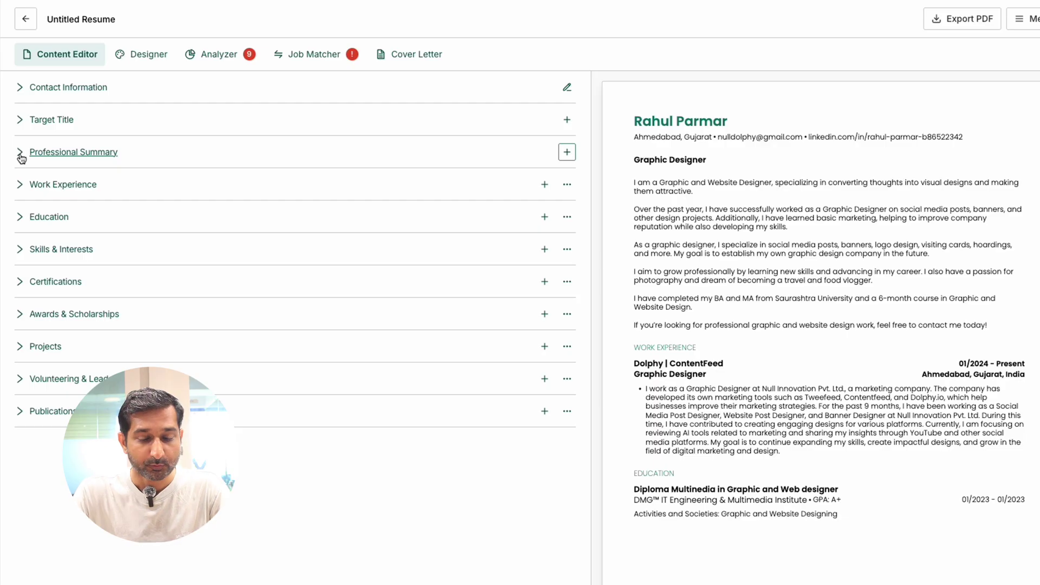
pyautogui.click(20, 153)
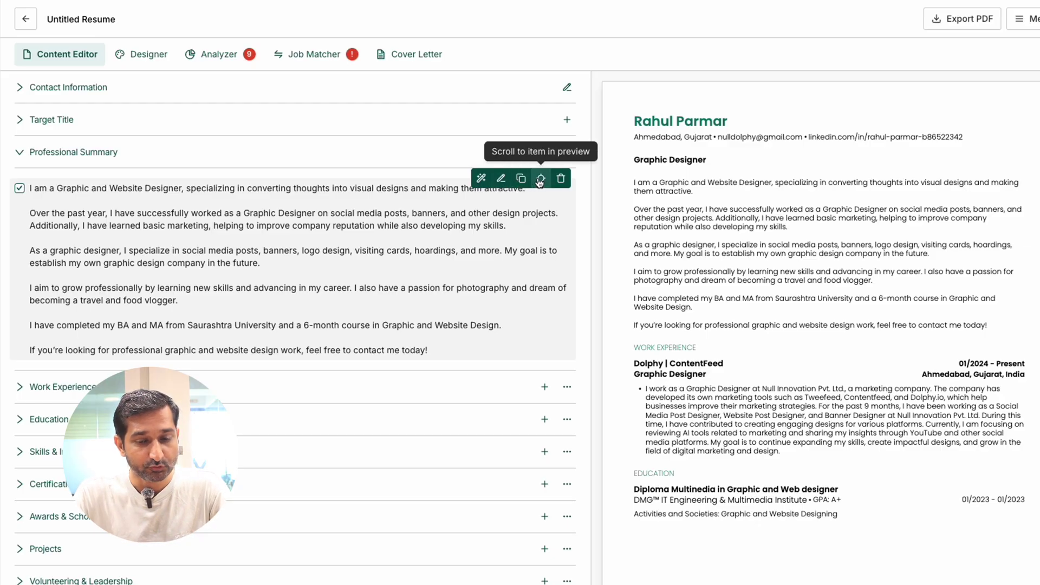
pyautogui.click(566, 154)
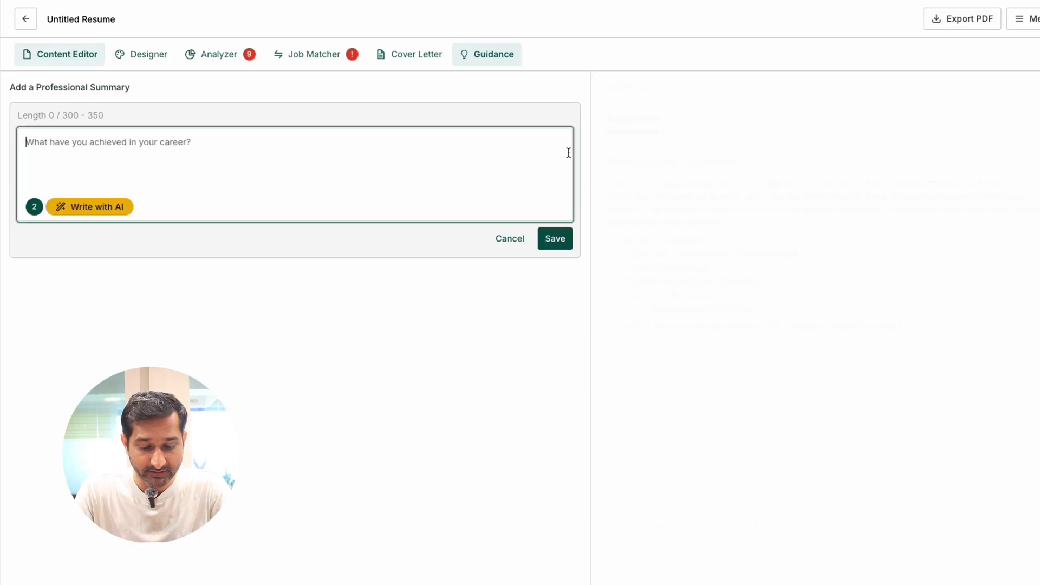
# Step: Discard the summary draft, then open and cancel a blank Add Work Experience form
pyautogui.click(505, 239)
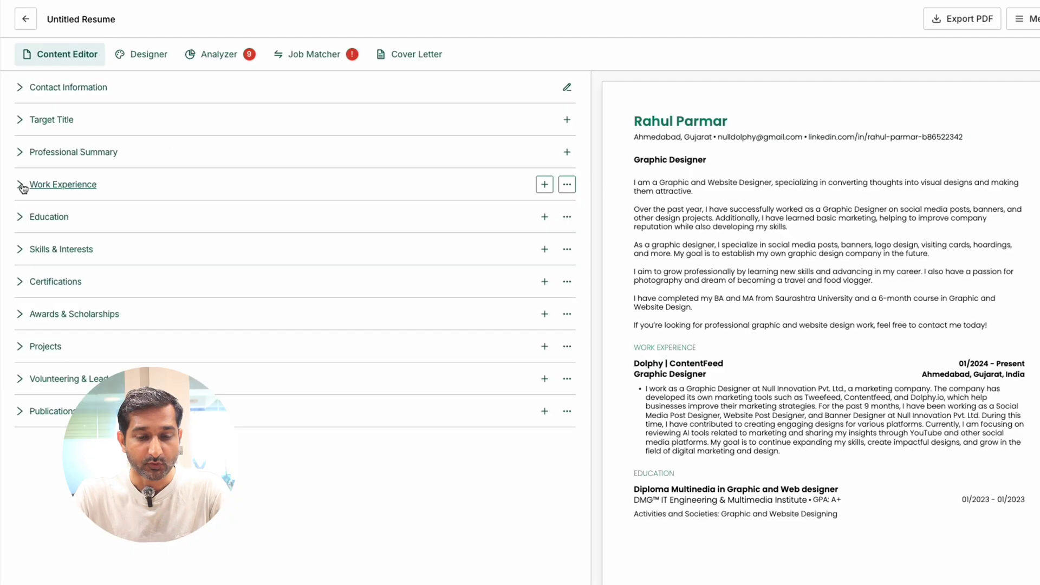
pyautogui.click(29, 184)
pyautogui.click(544, 184)
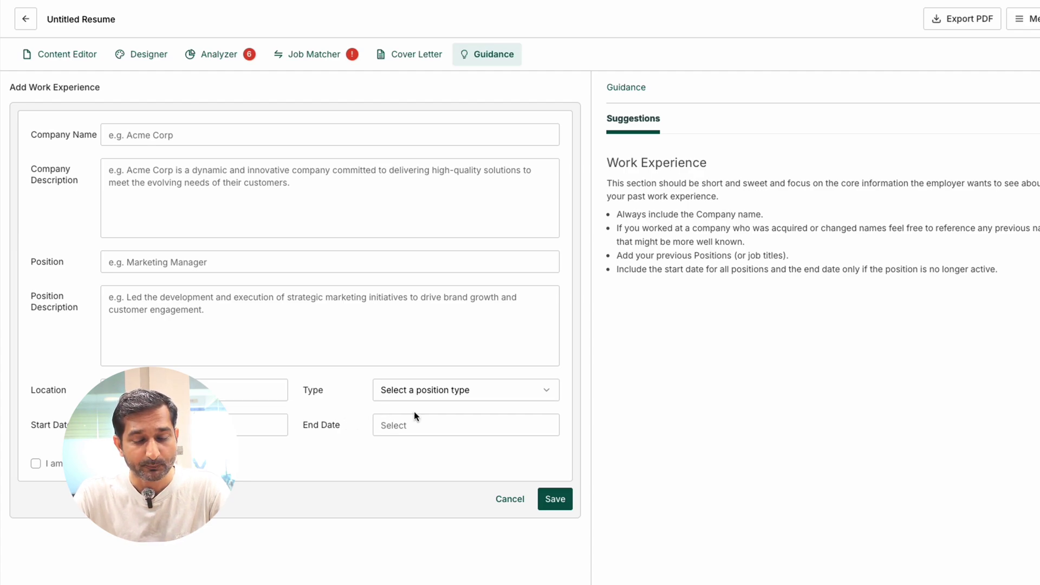
pyautogui.click(500, 502)
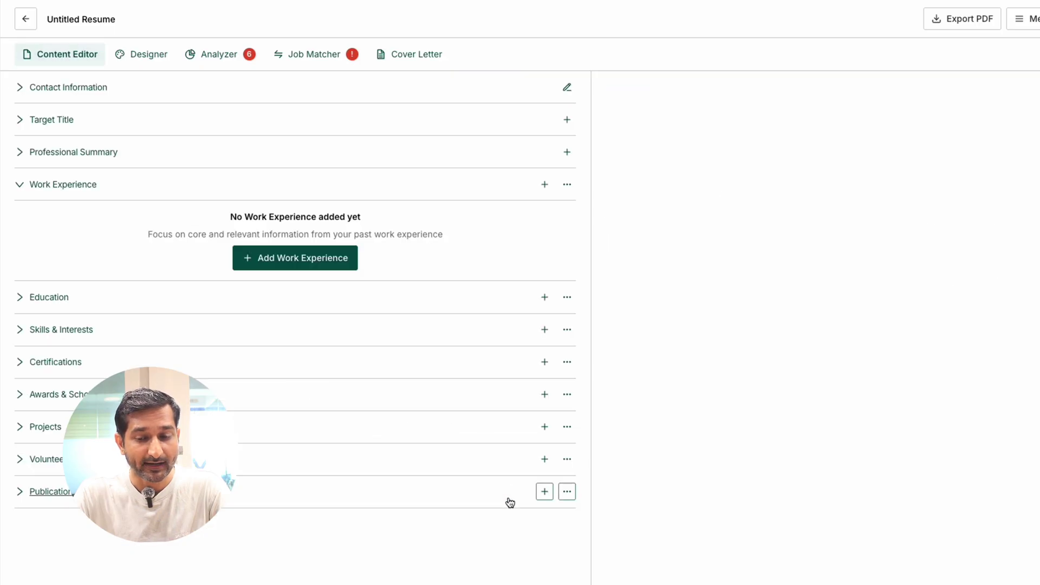
# Step: Collapse Work Experience, expand Education to view the diploma, and open Add Education
pyautogui.click(16, 184)
pyautogui.click(21, 218)
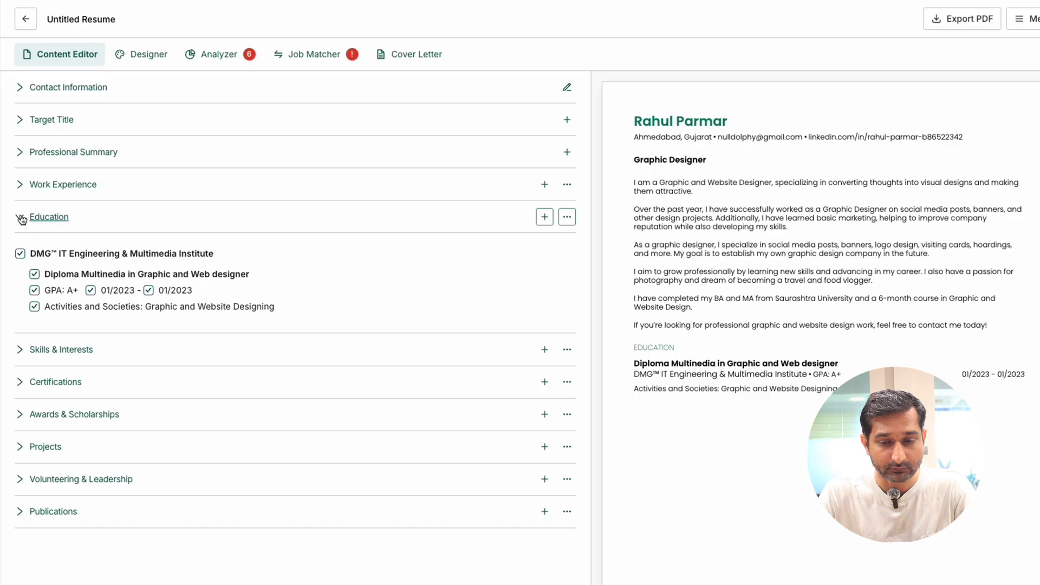
pyautogui.click(544, 217)
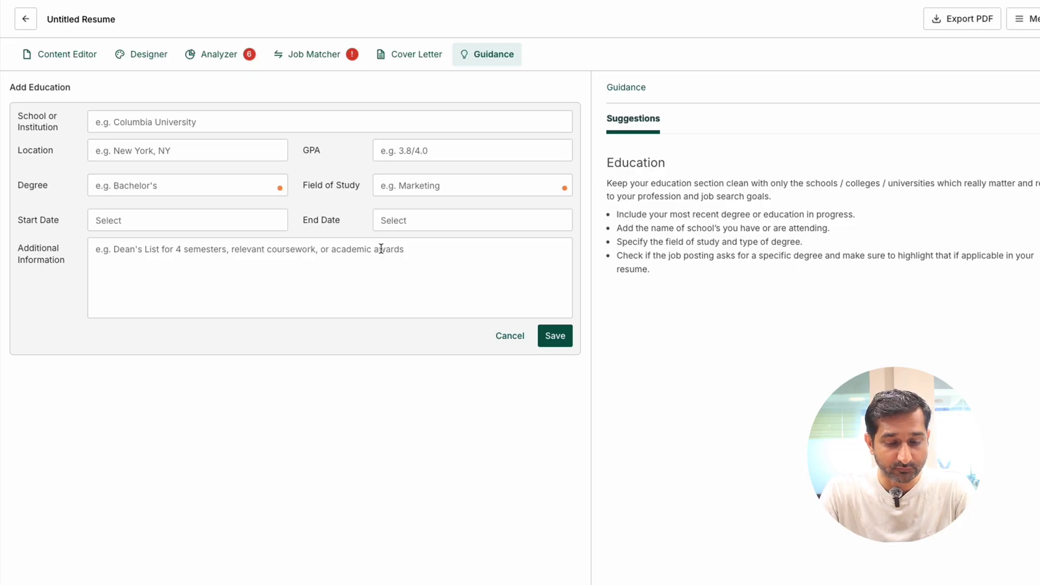
# Step: Cancel the Add Education form, then open and cancel the Add Skills form
pyautogui.click(510, 336)
pyautogui.click(20, 217)
pyautogui.click(20, 249)
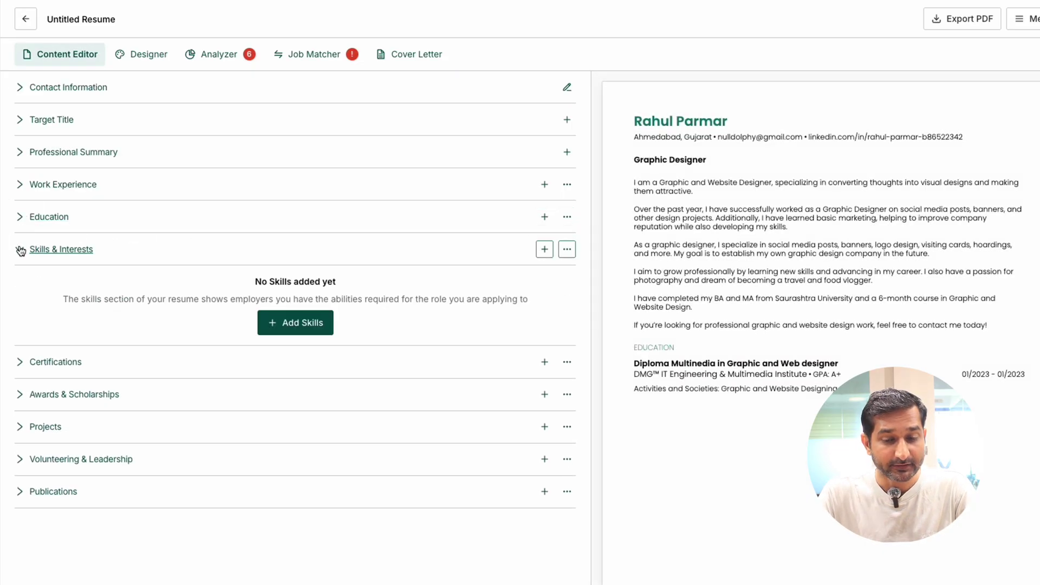
pyautogui.click(295, 322)
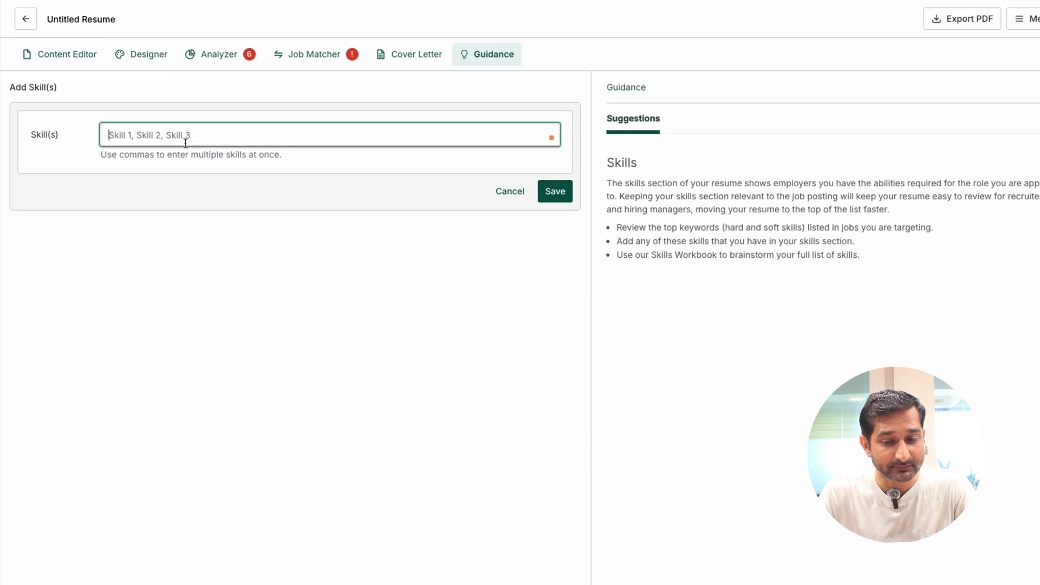
pyautogui.click(510, 191)
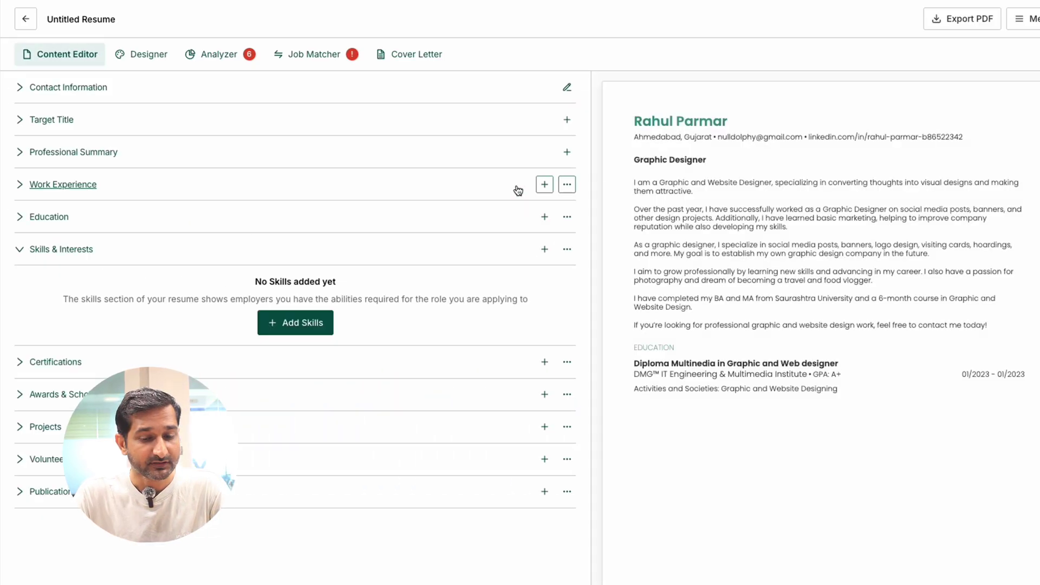
pyautogui.click(21, 250)
# Step: Open and dismiss the Certification and Award forms, then open a blank Add a Project form
pyautogui.click(19, 282)
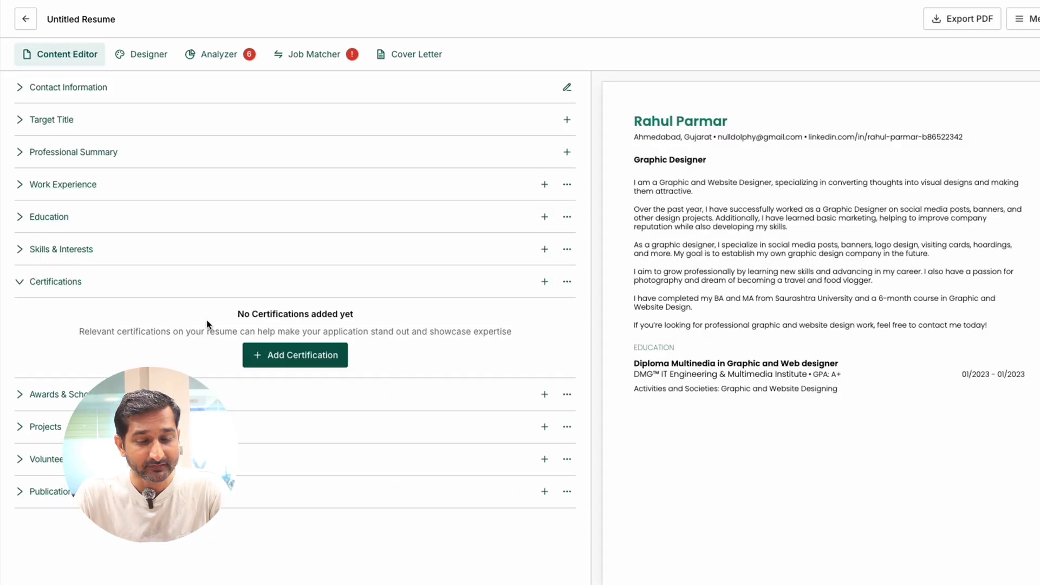
pyautogui.click(305, 356)
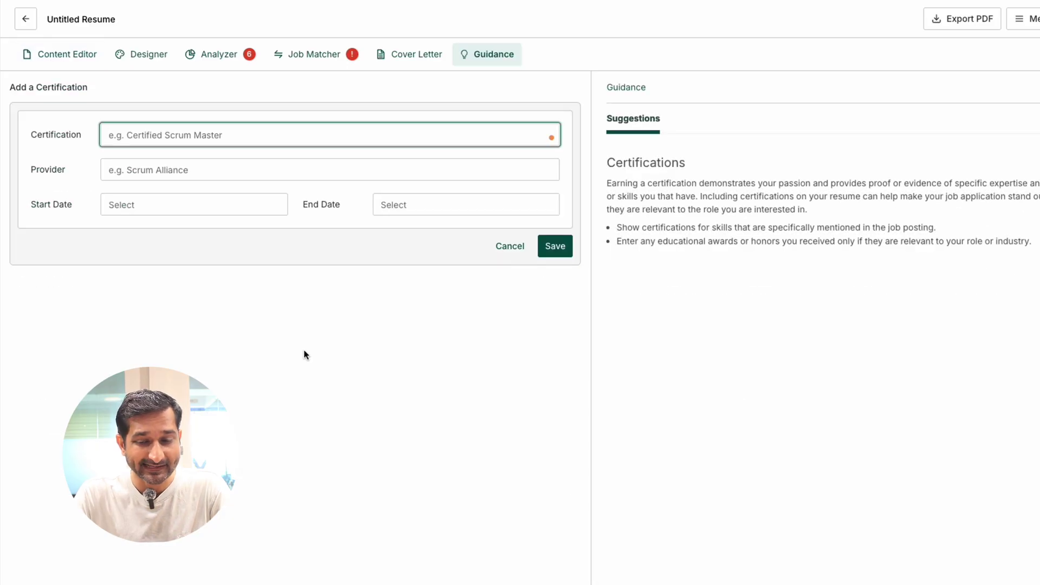
pyautogui.press('Escape')
pyautogui.click(20, 313)
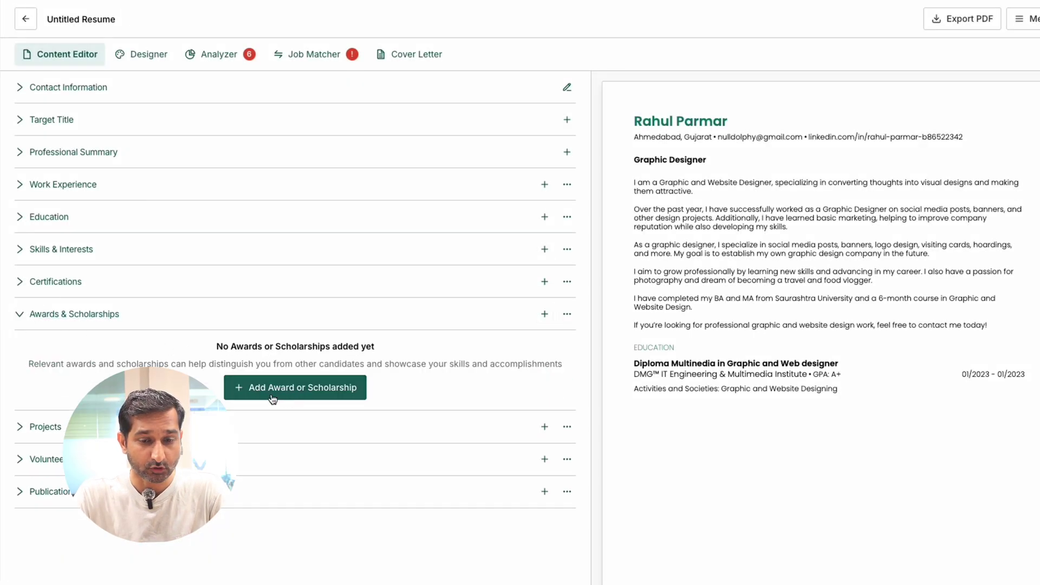
pyautogui.click(289, 387)
pyautogui.click(70, 153)
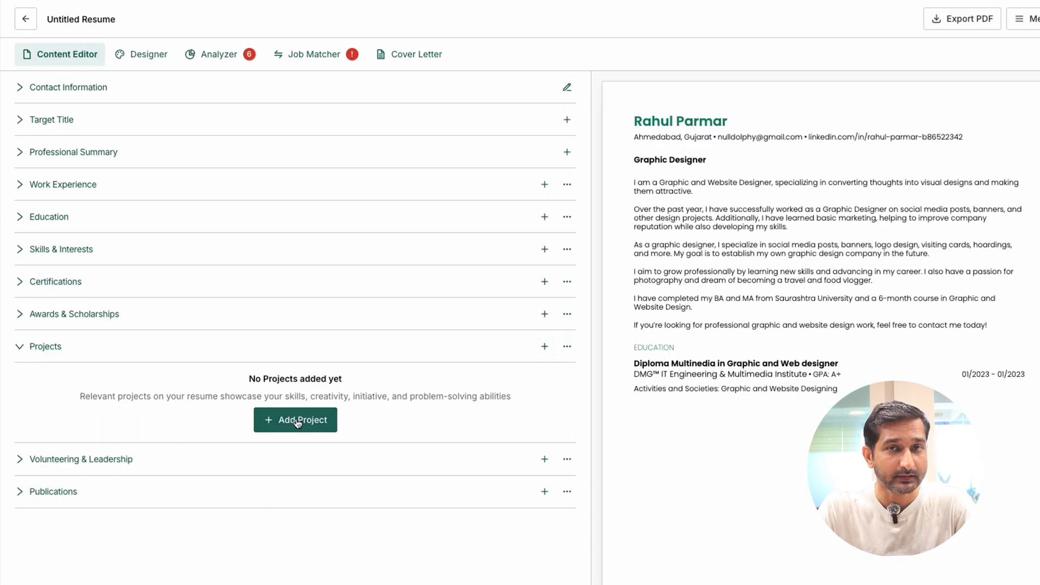
pyautogui.click(295, 422)
pyautogui.click(67, 177)
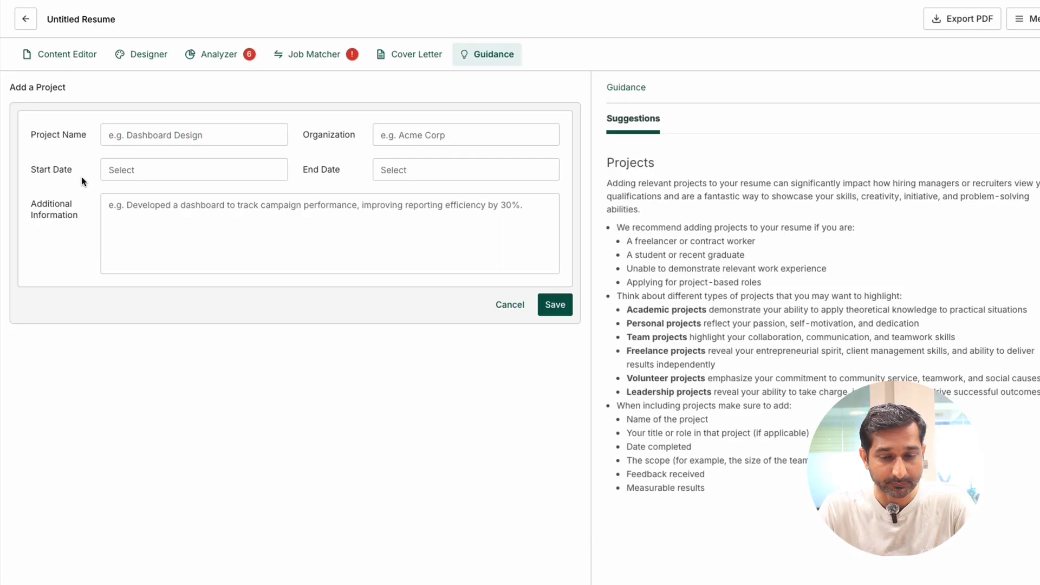
# Step: Cancel the project form, then open and cancel an Add Volunteering & Leadership entry
pyautogui.click(518, 306)
pyautogui.click(33, 348)
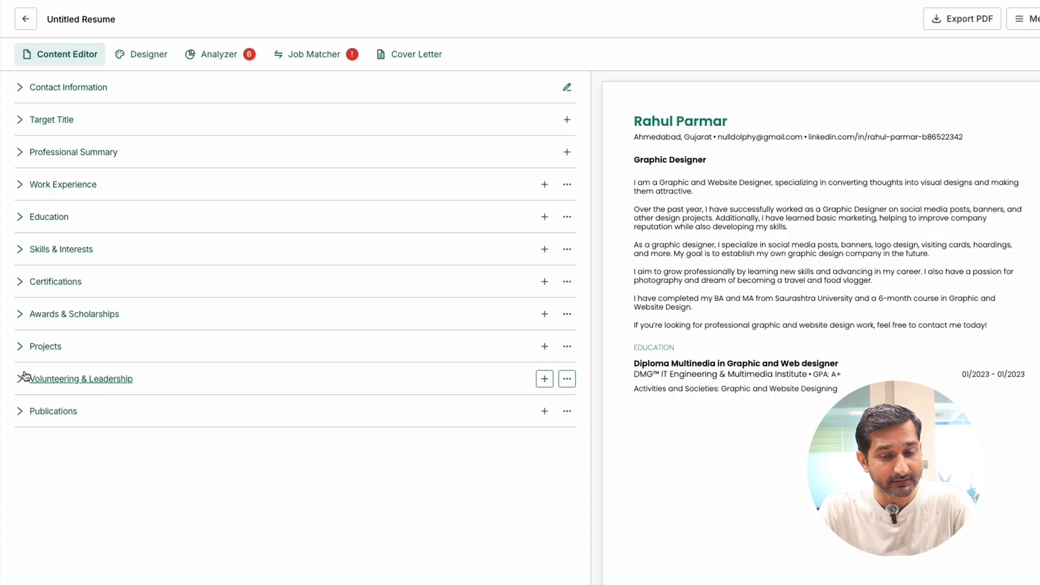
pyautogui.click(23, 378)
pyautogui.click(280, 454)
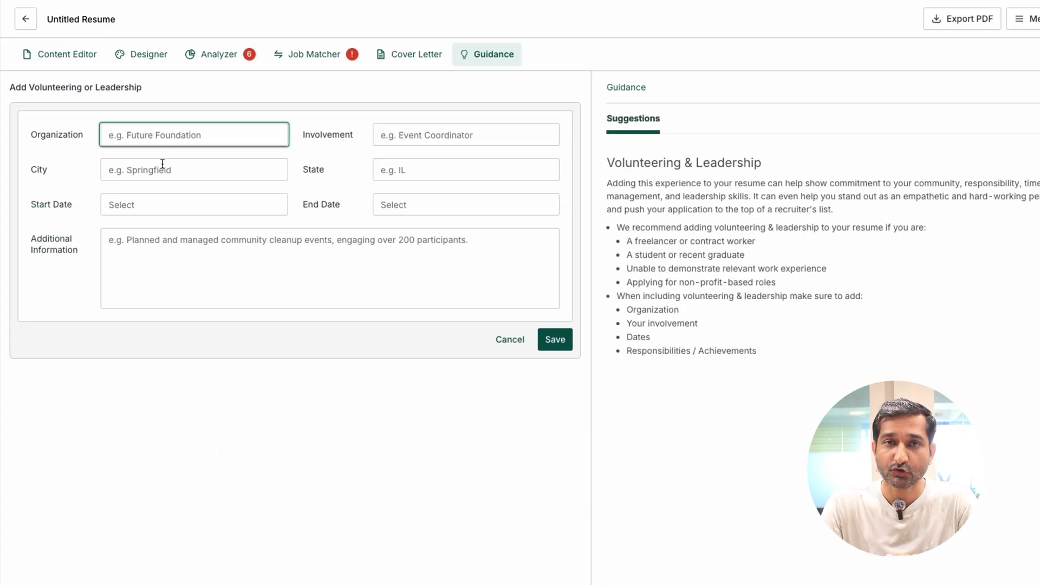
pyautogui.click(510, 339)
# Step: Expand Publications, open Add Publication, and cancel it without adding anything
pyautogui.click(22, 410)
pyautogui.click(314, 484)
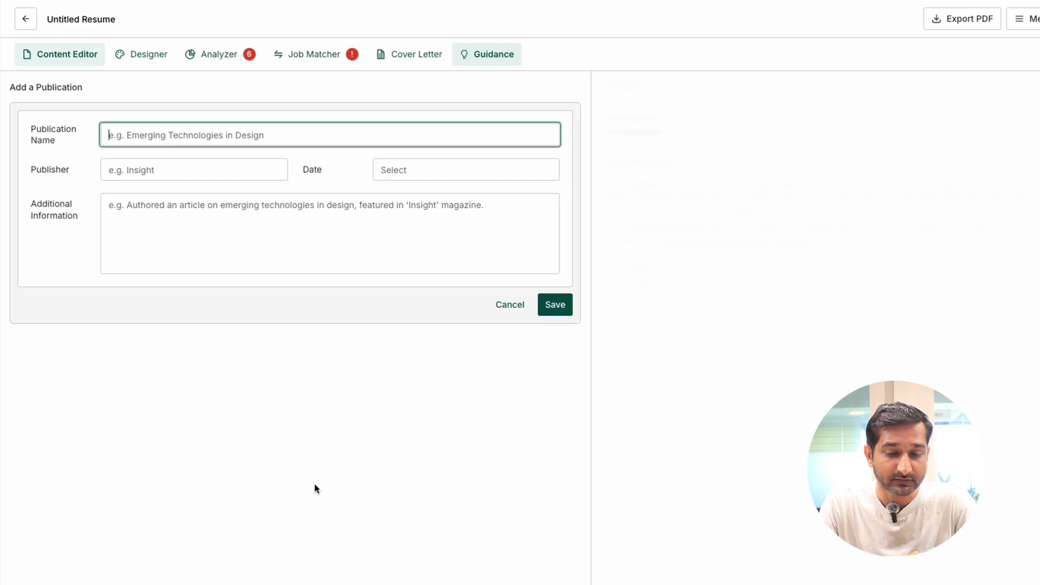
pyautogui.click(80, 162)
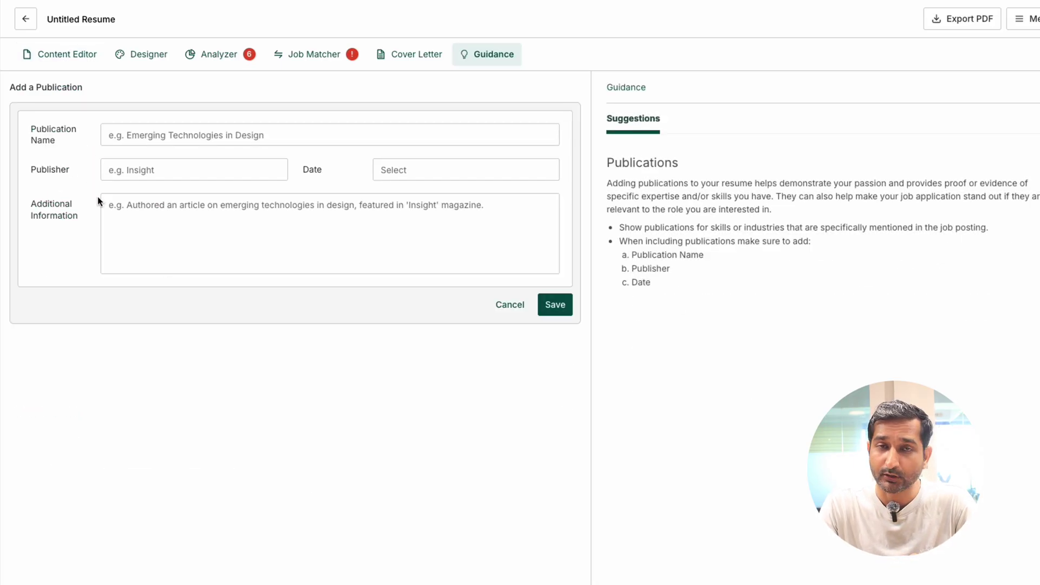
pyautogui.click(498, 310)
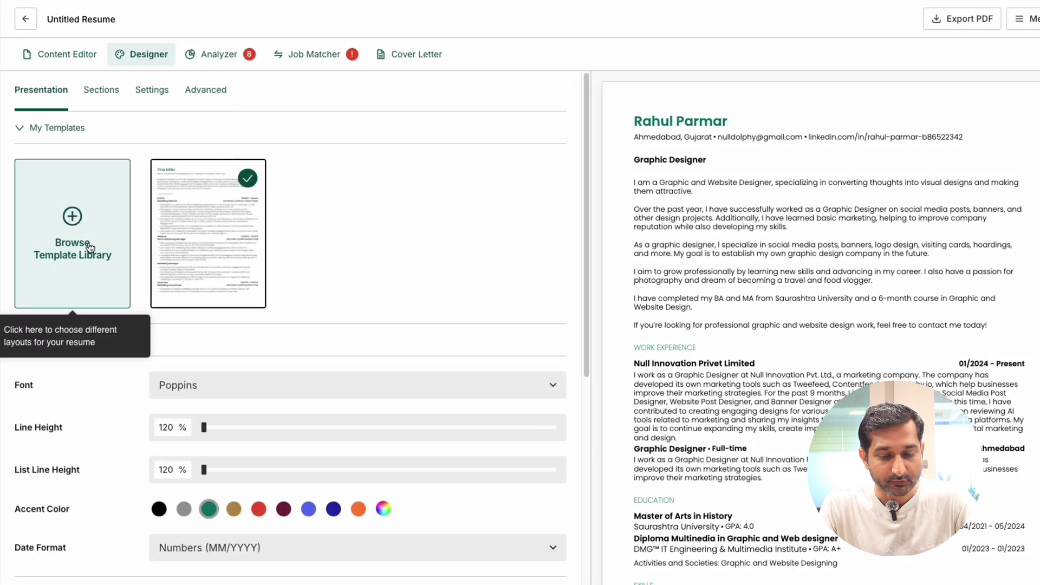
# Step: Preview a different template and the sidebar-style template in the Template Library, then keep the original
pyautogui.click(72, 239)
pyautogui.click(386, 173)
pyautogui.click(188, 295)
pyautogui.click(66, 139)
pyautogui.click(956, 23)
# Step: Review Styling, Alignments & Layouts and Page Setup: left header, right-aligned dates, comma skills, Letter paper
pyautogui.scroll(-4, 148, 319)
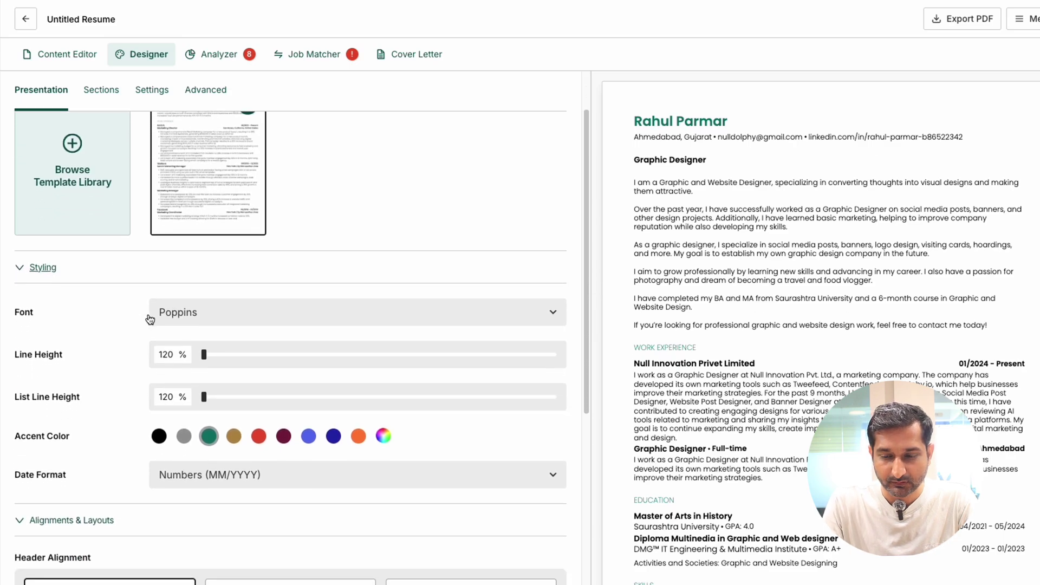
pyautogui.scroll(1, 147, 310)
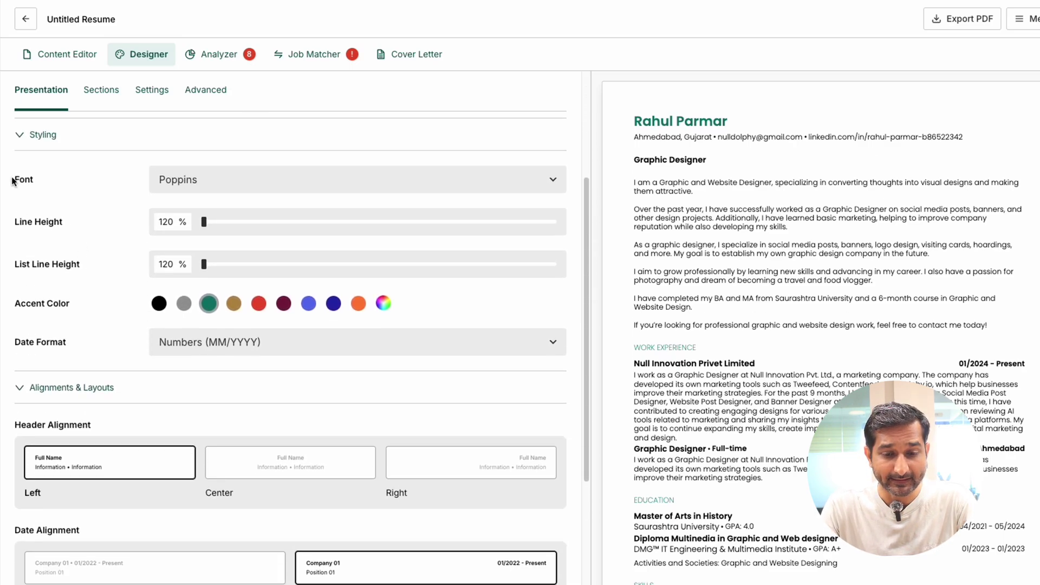
pyautogui.moveTo(70, 221); pyautogui.dragTo(15, 218)
pyautogui.click(14, 218)
pyautogui.scroll(-4, 93, 329)
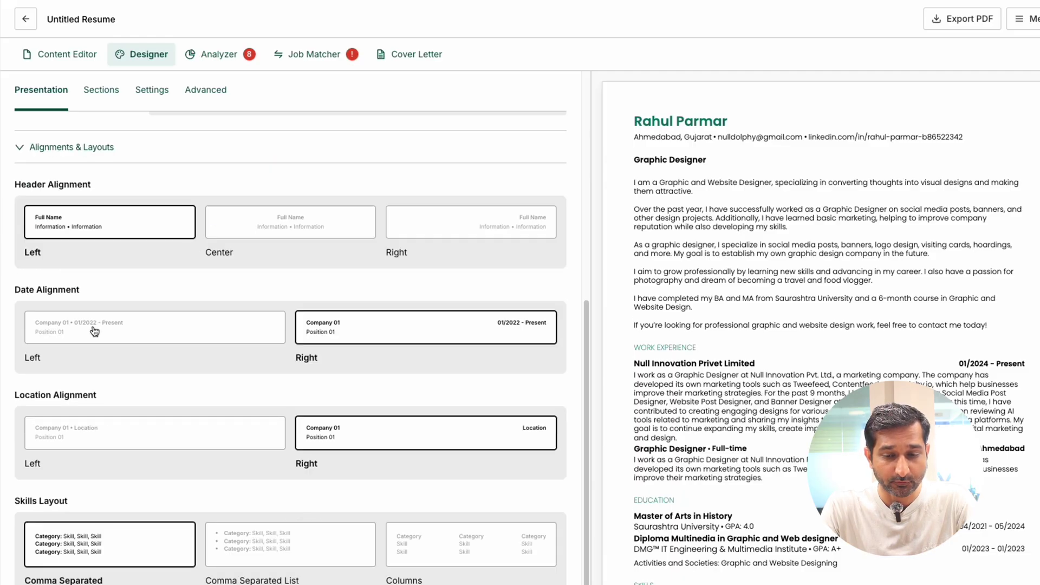
pyautogui.scroll(-2, 93, 328)
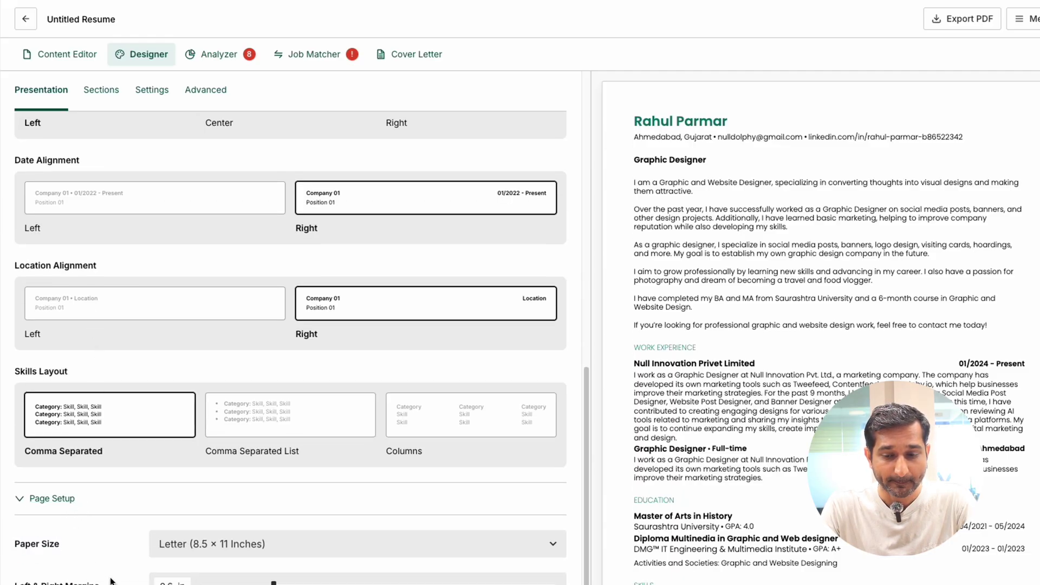
pyautogui.scroll(10, 144, 424)
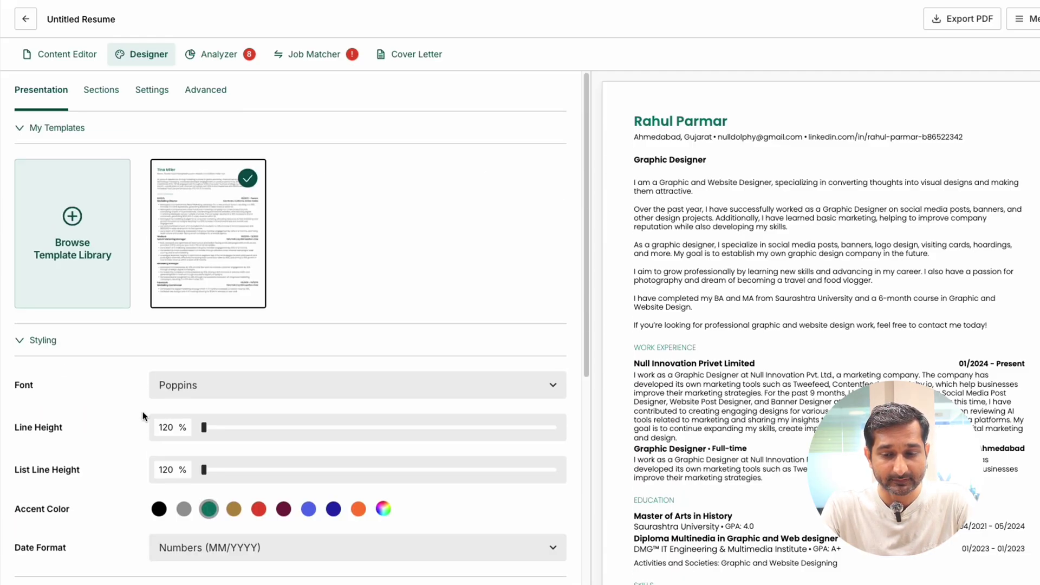
# Step: Try moving Target Title below Work Experience, then show work dates by both company and position
pyautogui.click(105, 94)
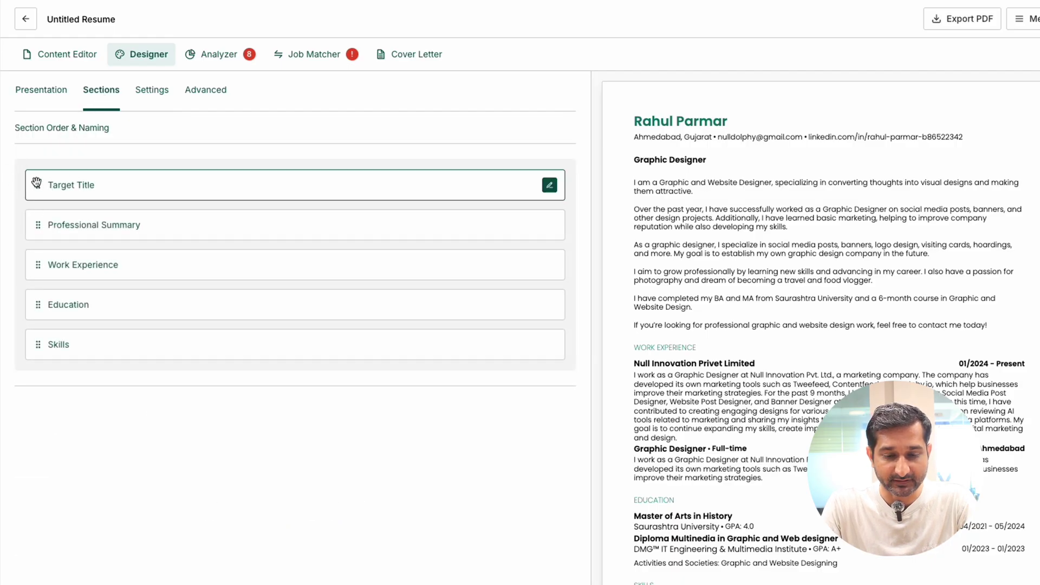
pyautogui.moveTo(38, 185); pyautogui.dragTo(48, 246)
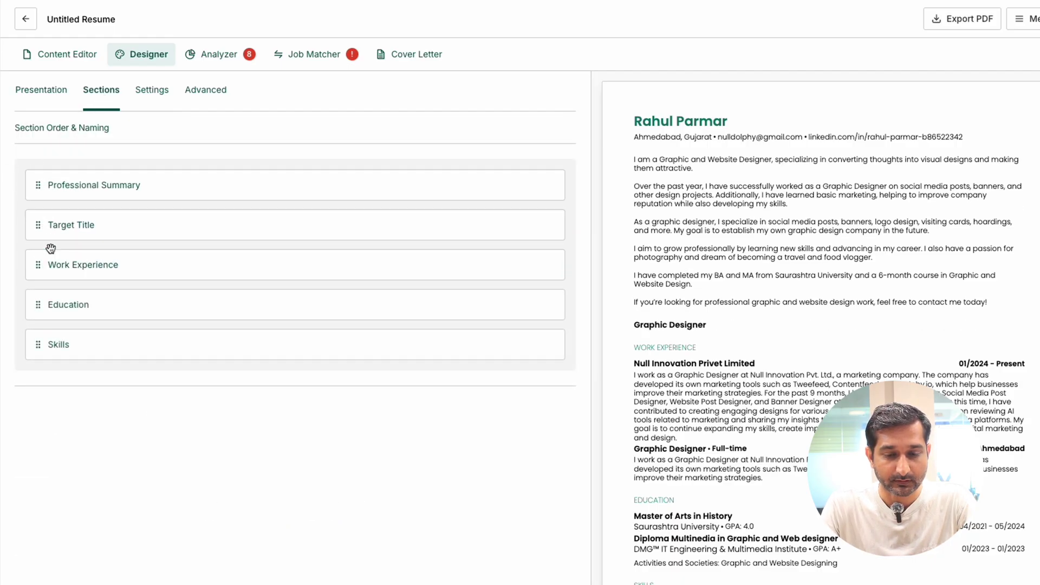
pyautogui.click(147, 93)
pyautogui.click(234, 442)
pyautogui.click(486, 462)
# Step: Review the Teal+ advanced styles down to Vertical Spacing: 18 pt between sections, 2 pt between items
pyautogui.click(205, 90)
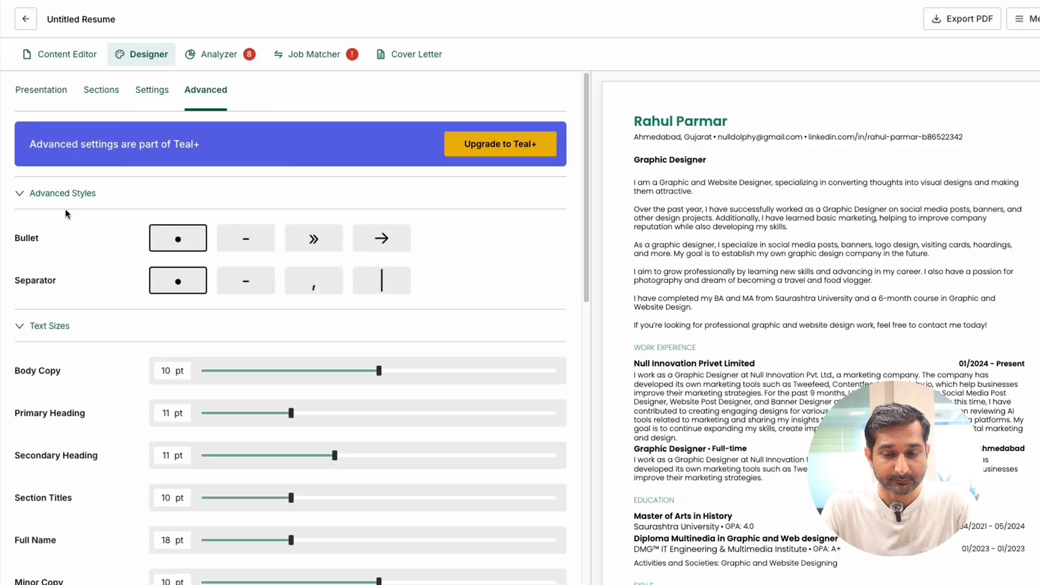
pyautogui.scroll(-1, 55, 248)
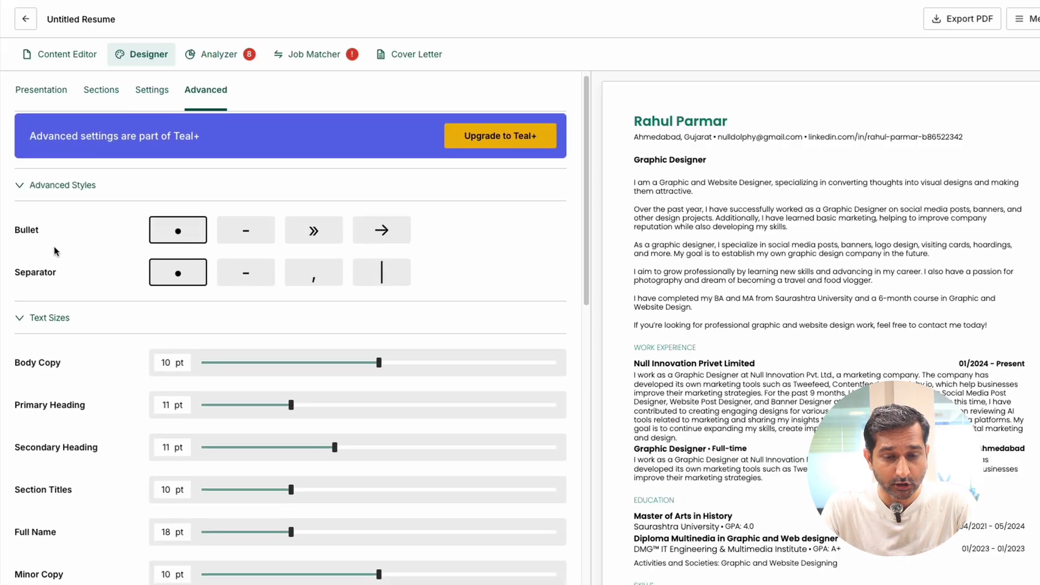
pyautogui.scroll(-1, 57, 250)
pyautogui.scroll(-4, 56, 250)
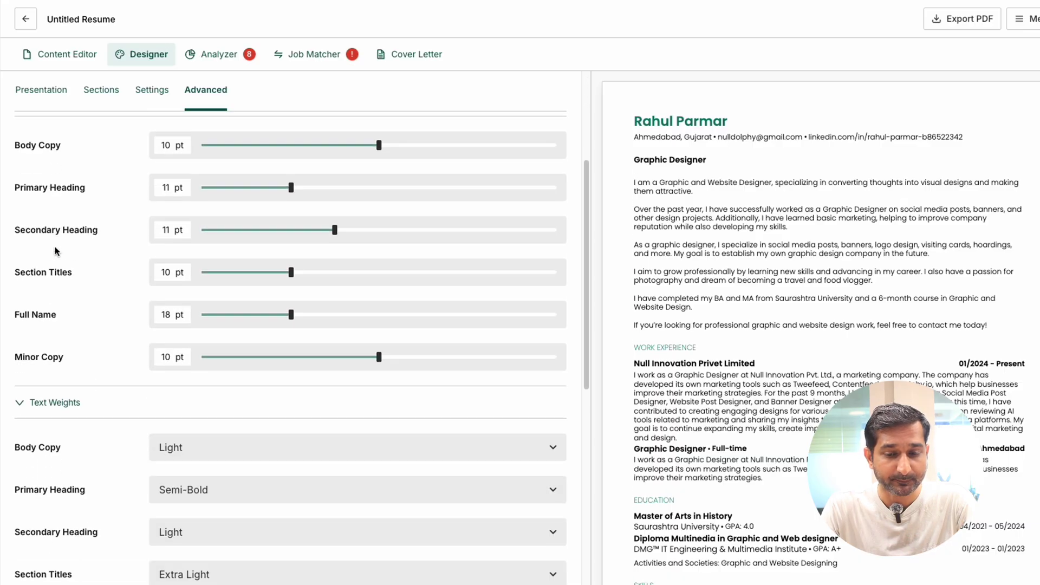
pyautogui.scroll(-5, 57, 252)
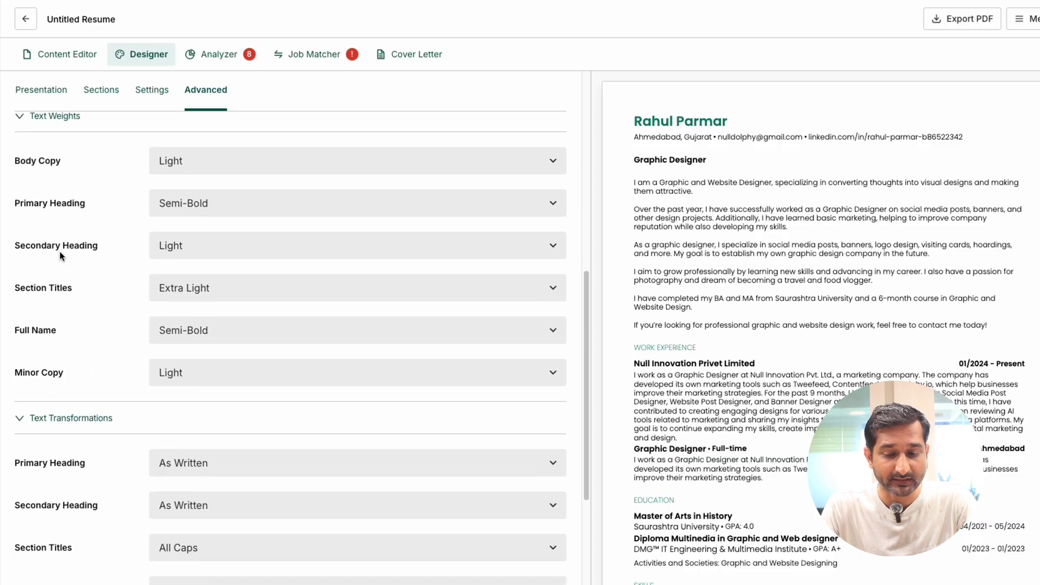
pyautogui.scroll(-8, 58, 252)
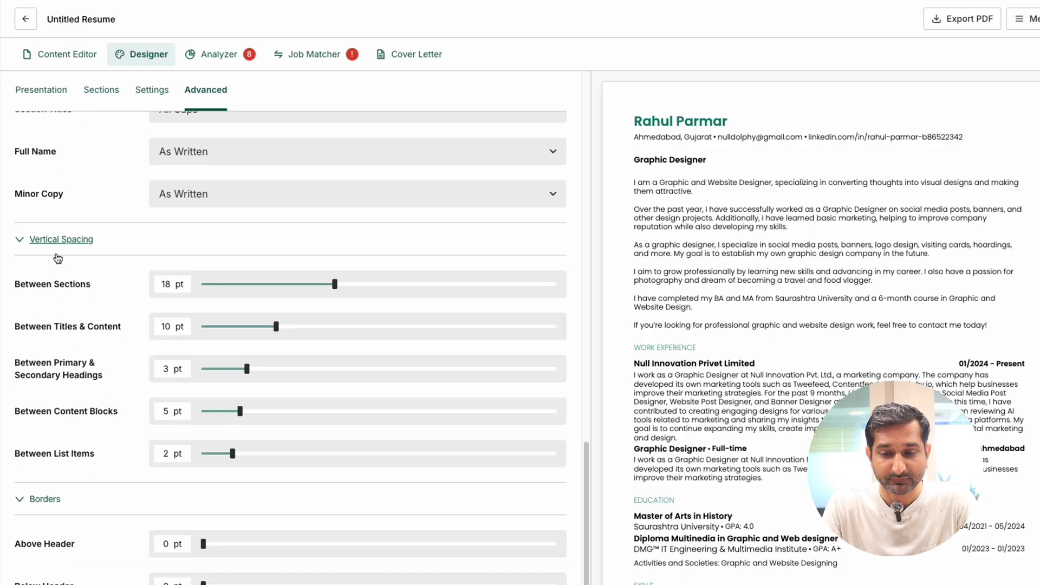
# Step: Check the 58% resume score, search Graphic Designer listings in Job Matcher, and start the AI Cover Letter Generator
pyautogui.click(213, 56)
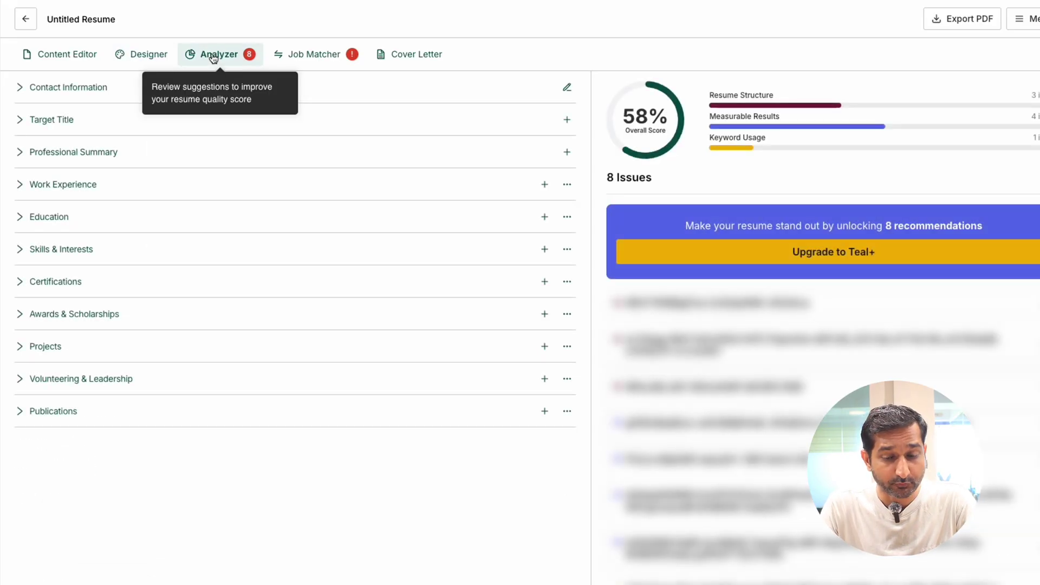
pyautogui.click(301, 57)
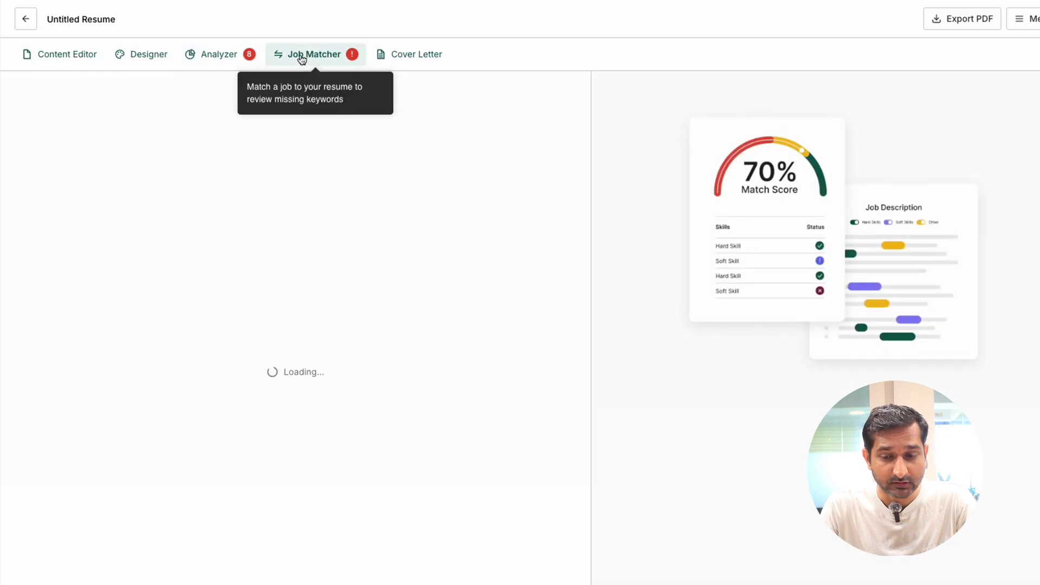
pyautogui.click(120, 128)
pyautogui.click(92, 162)
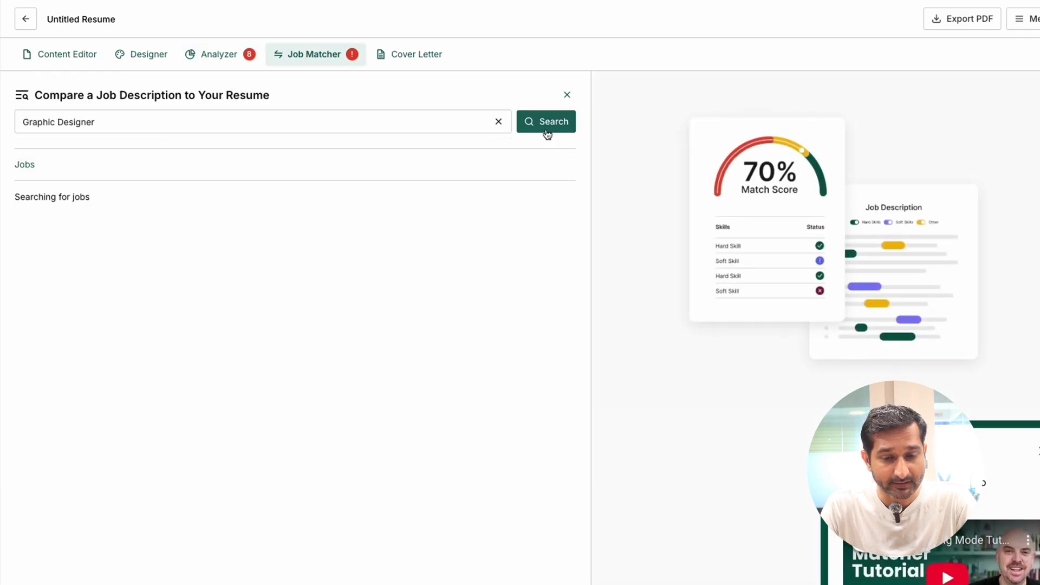
pyautogui.click(410, 56)
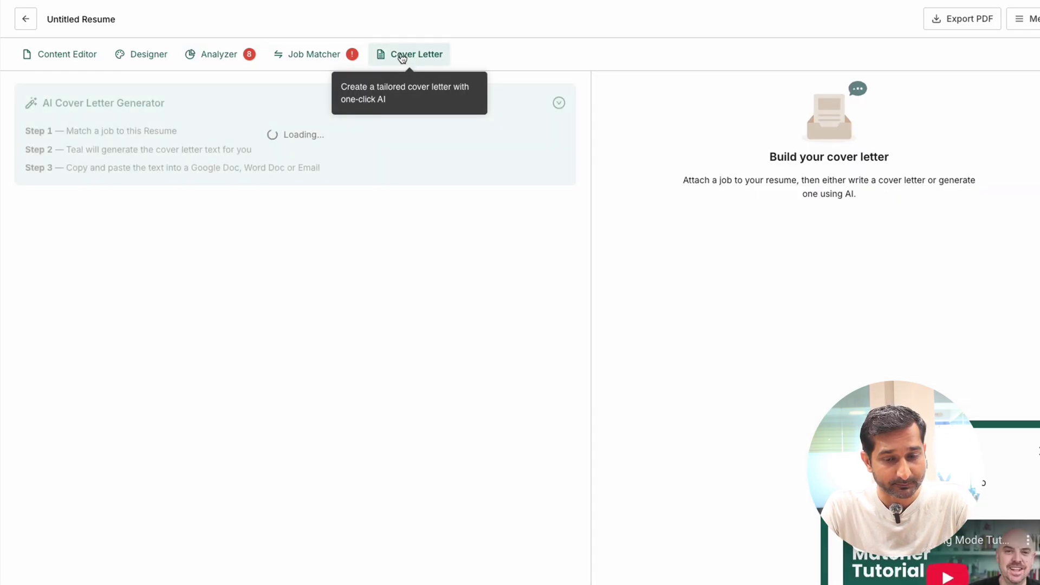